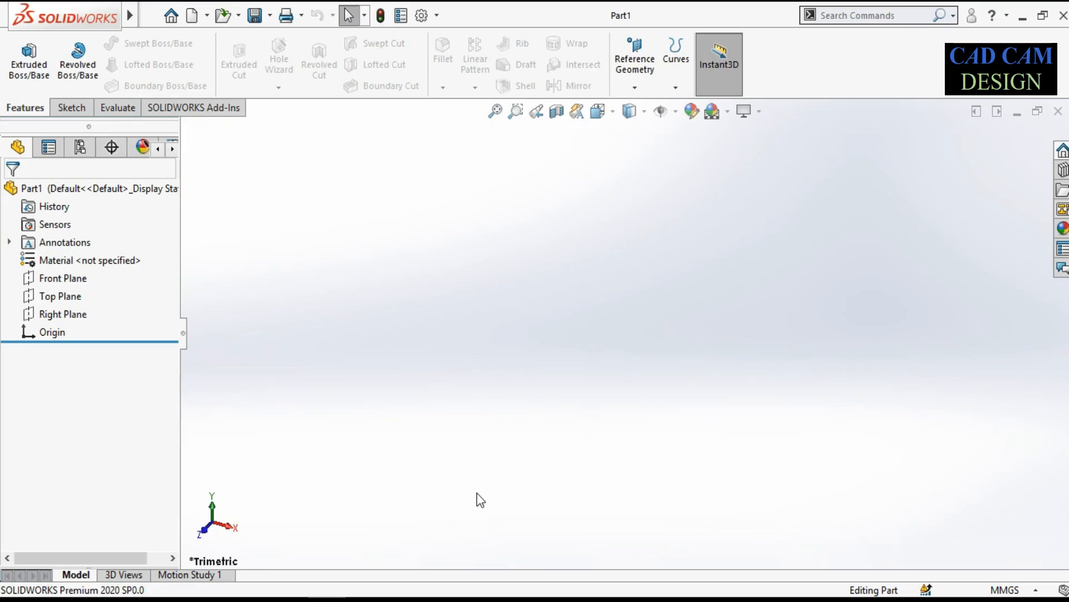
Switch to Paint and examine the reference drawing of the bracket with its base, web and trough dimensions
{"action": "left_click", "coordinate": [365, 598]}
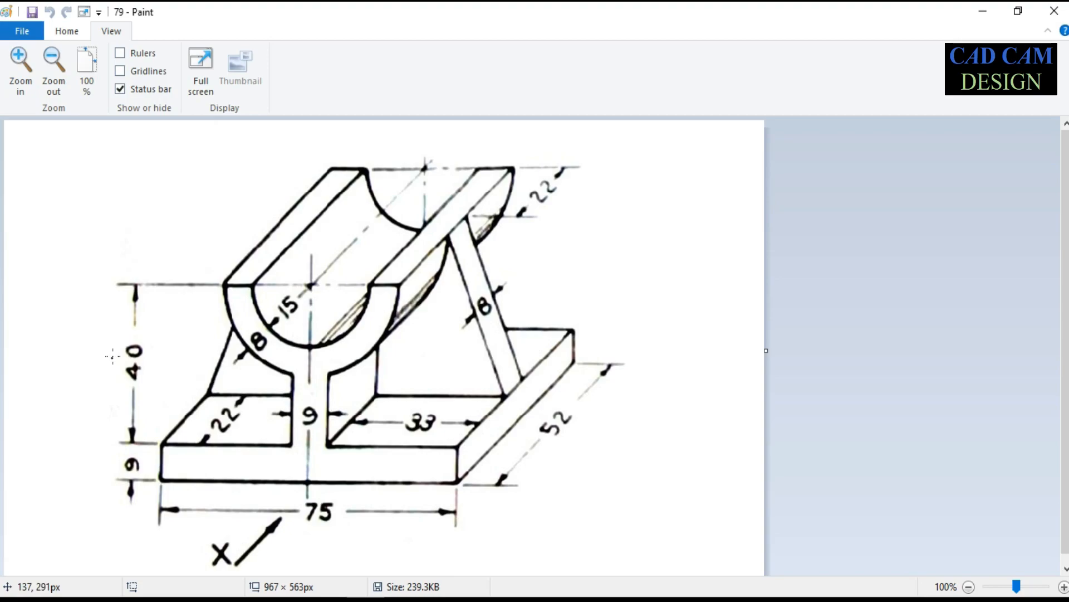
{"action": "left_click", "coordinate": [67, 31]}
{"action": "left_click", "coordinate": [602, 71]}
{"action": "left_click", "coordinate": [125, 30]}
{"action": "left_click", "coordinate": [113, 366]}
{"action": "left_click", "coordinate": [116, 468]}
{"action": "left_click", "coordinate": [236, 424]}
{"action": "left_click", "coordinate": [299, 416]}
{"action": "left_click", "coordinate": [98, 466]}
{"action": "left_click", "coordinate": [313, 422]}
{"action": "left_click", "coordinate": [294, 310]}
{"action": "left_click", "coordinate": [265, 350]}
{"action": "left_click", "coordinate": [983, 10]}
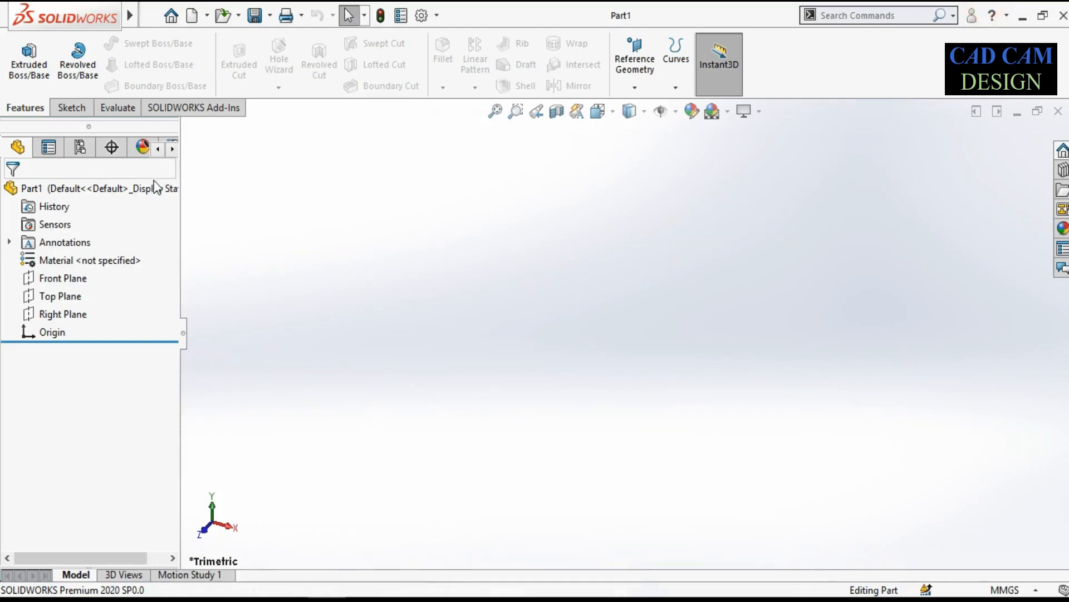
Start a sketch on the Front Plane and draw infinite vertical and horizontal construction lines through the origin
{"action": "left_click", "coordinate": [63, 277]}
{"action": "left_click", "coordinate": [27, 51]}
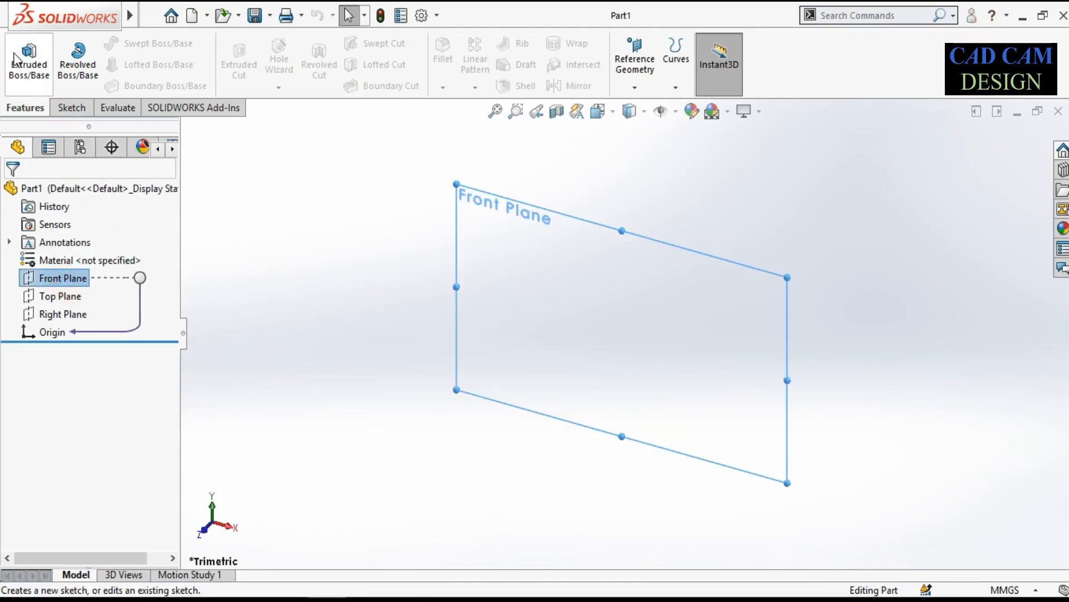
{"action": "left_click", "coordinate": [118, 47]}
{"action": "left_click", "coordinate": [120, 81]}
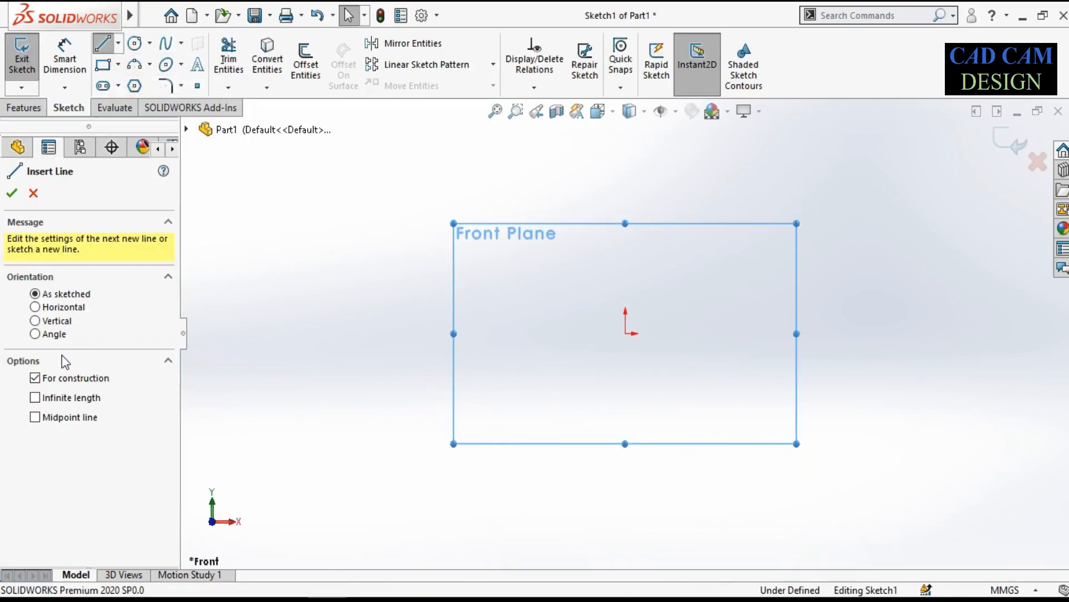
{"action": "left_click", "coordinate": [67, 398]}
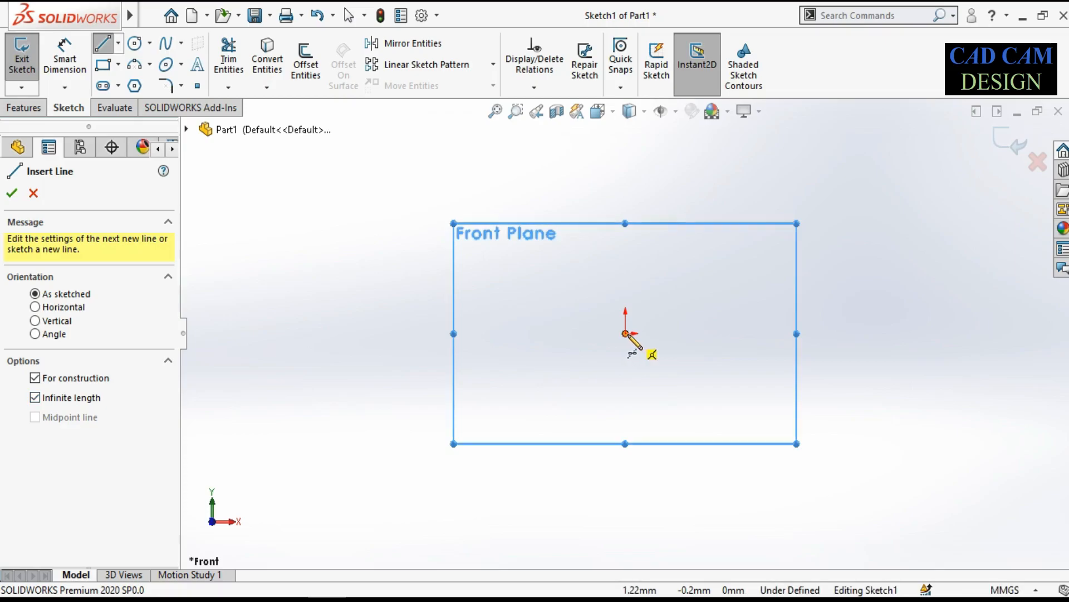
{"action": "left_click", "coordinate": [625, 333]}
{"action": "left_click", "coordinate": [626, 228]}
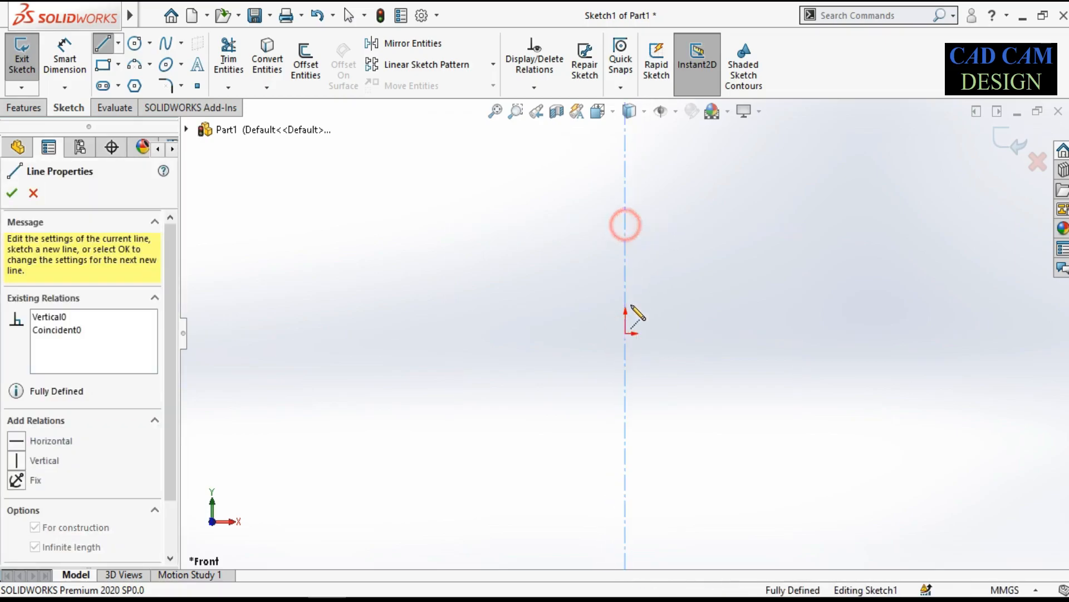
{"action": "left_click", "coordinate": [626, 333]}
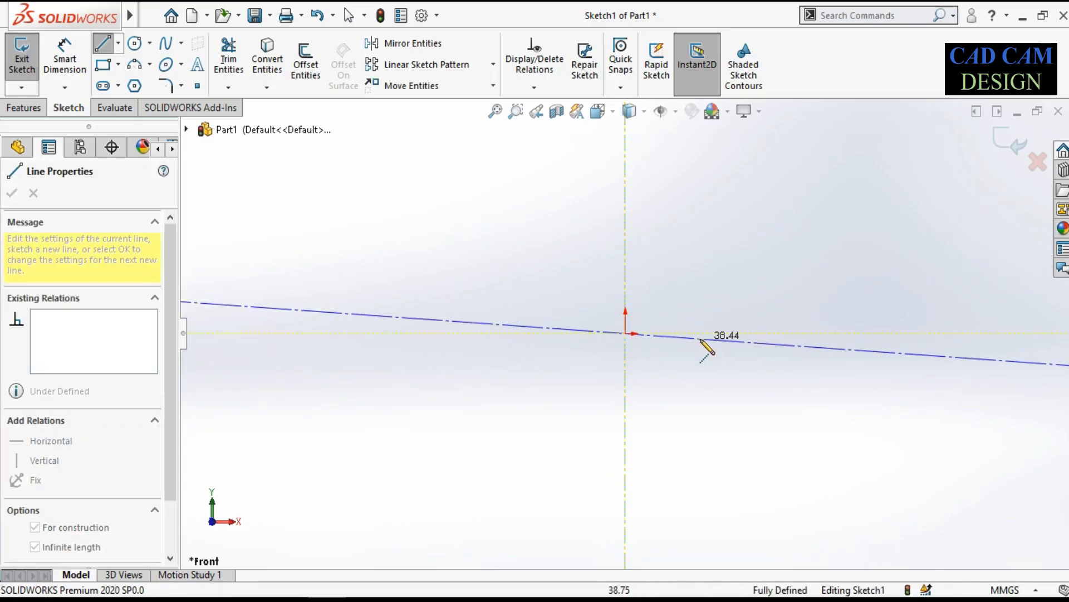
{"action": "left_click", "coordinate": [705, 334]}
{"action": "right_click", "coordinate": [712, 263]}
{"action": "left_click", "coordinate": [724, 271]}
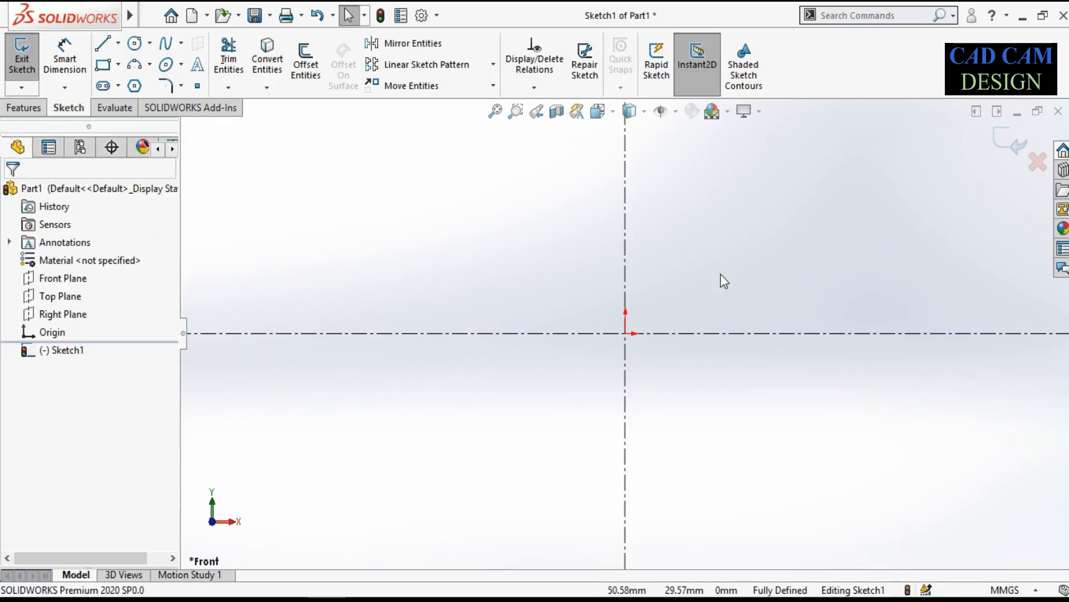
Sketch a corner rectangle about 168 mm wide, with its lower edge on the horizontal centerline and spanning the vertical one
{"action": "left_click", "coordinate": [119, 64]}
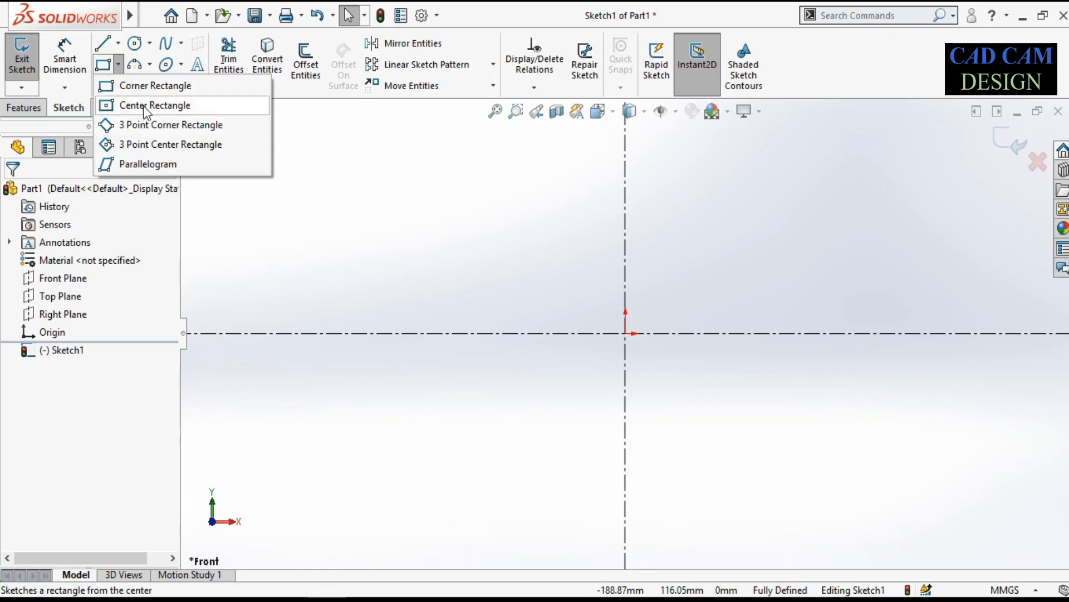
{"action": "left_click", "coordinate": [148, 88]}
{"action": "left_click", "coordinate": [519, 333]}
{"action": "left_click", "coordinate": [843, 257]}
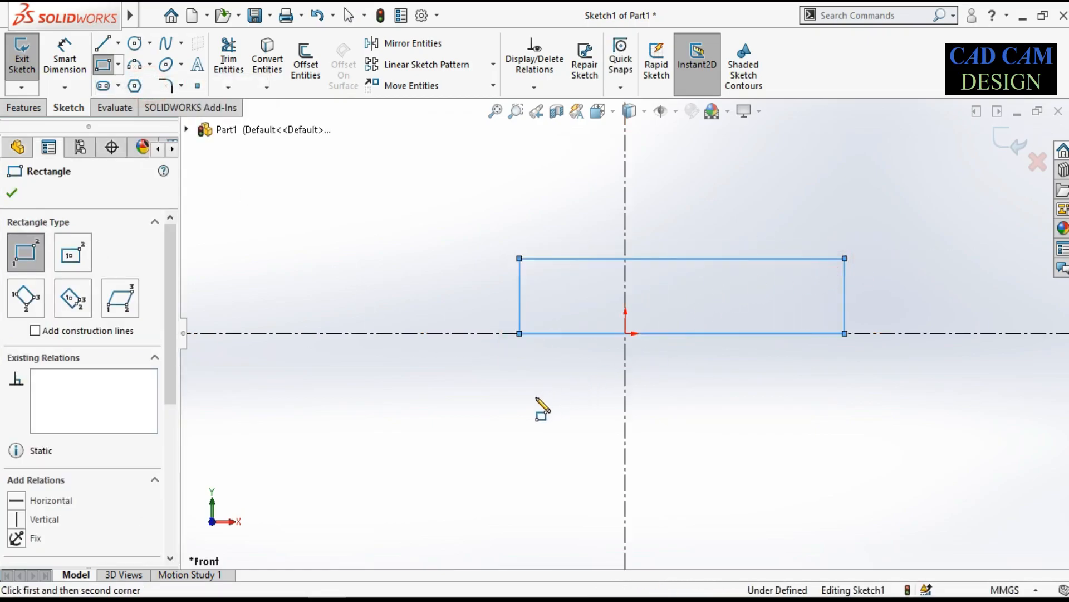
Add a Symmetric relation between the rectangle's two upper corners and the vertical centerline
{"action": "right_click_drag", "start_coordinate": [598, 486], "coordinate": [590, 306]}
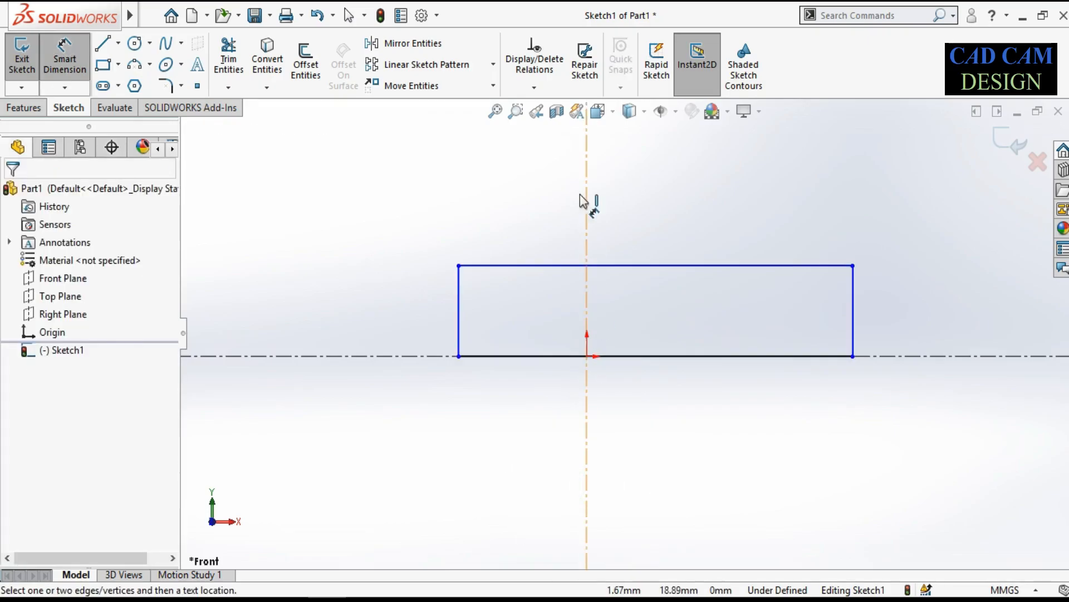
{"action": "left_click", "coordinate": [532, 89]}
{"action": "left_click", "coordinate": [552, 127]}
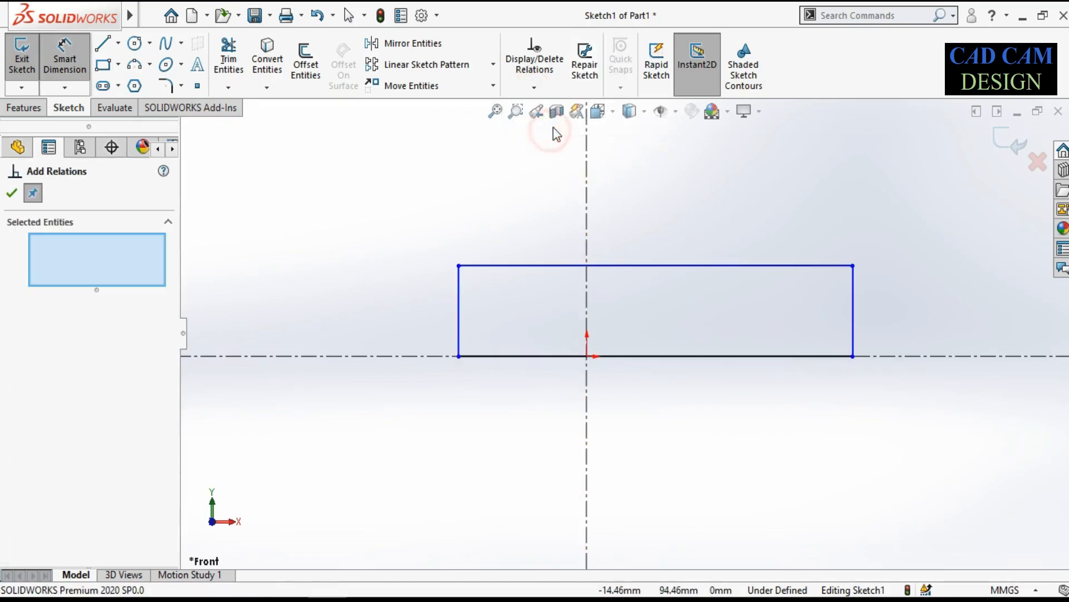
{"action": "left_click", "coordinate": [534, 88]}
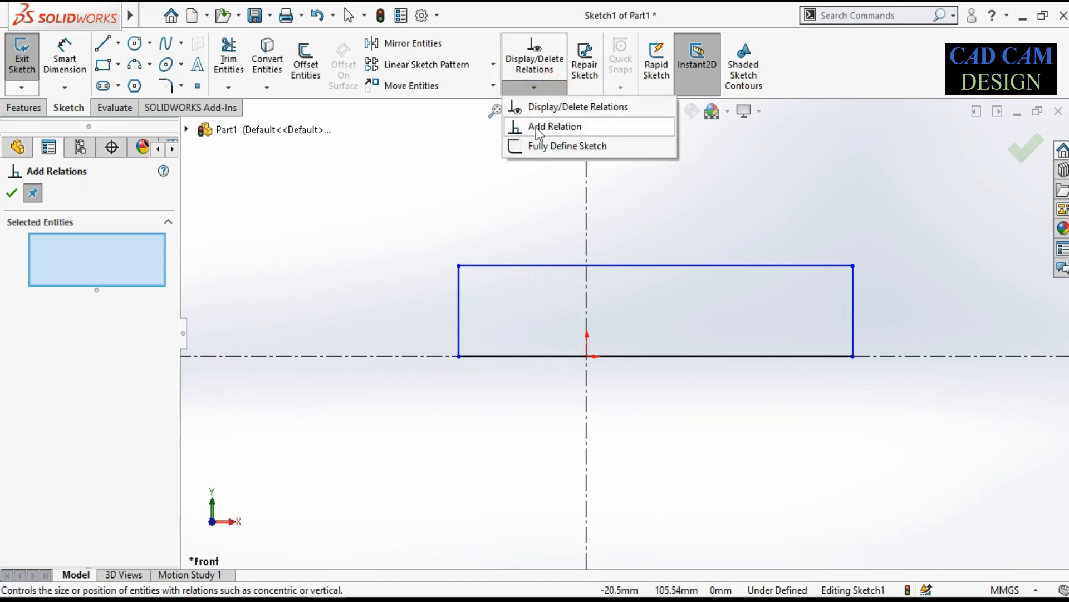
{"action": "left_click", "coordinate": [131, 252]}
{"action": "left_click", "coordinate": [458, 266]}
{"action": "left_click", "coordinate": [853, 266]}
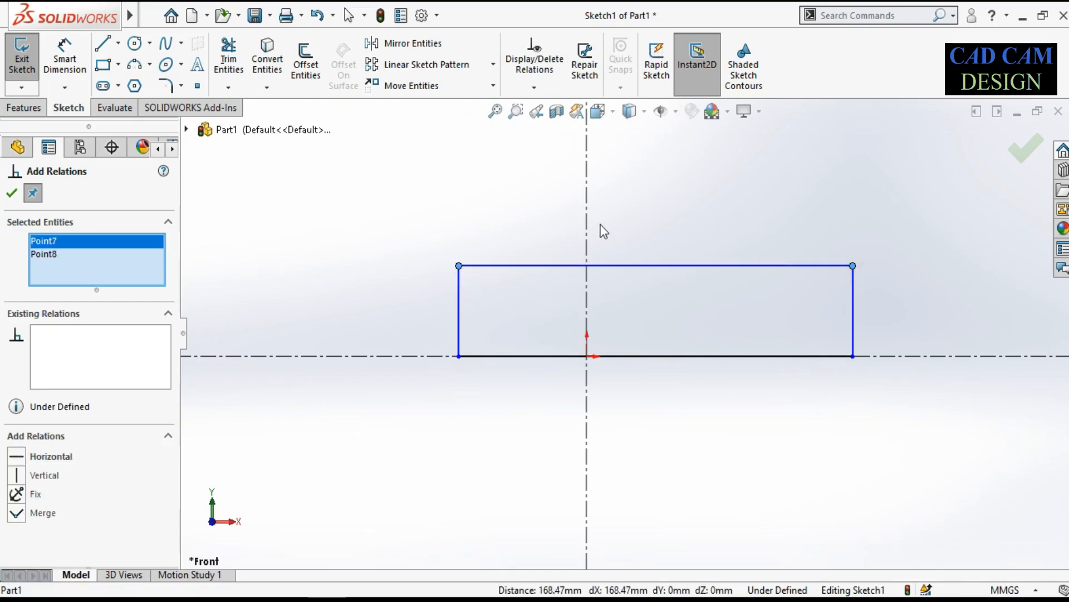
{"action": "left_click", "coordinate": [587, 212]}
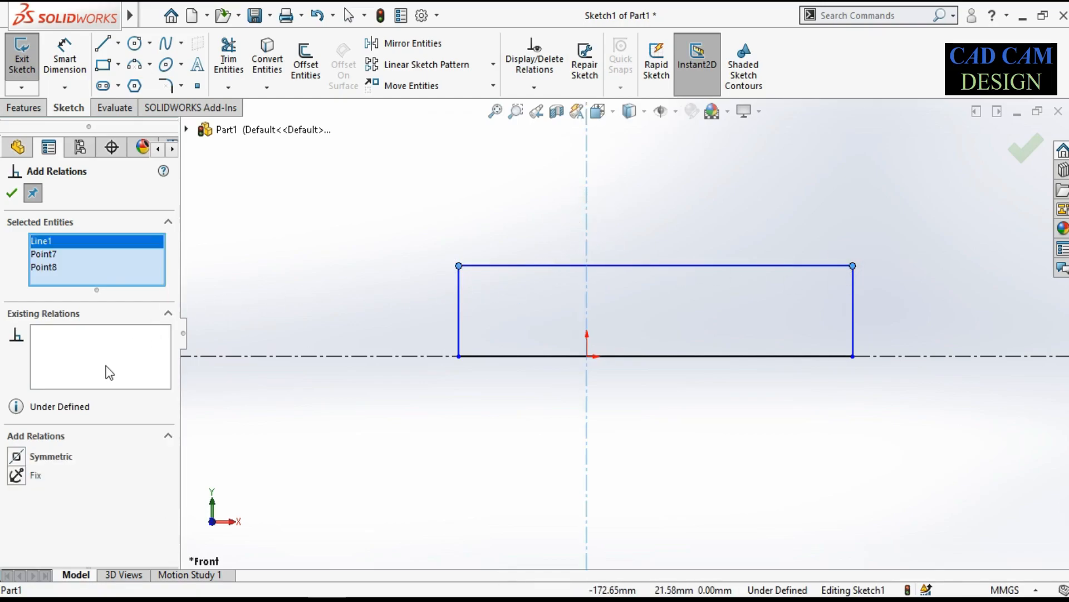
{"action": "left_click", "coordinate": [59, 465]}
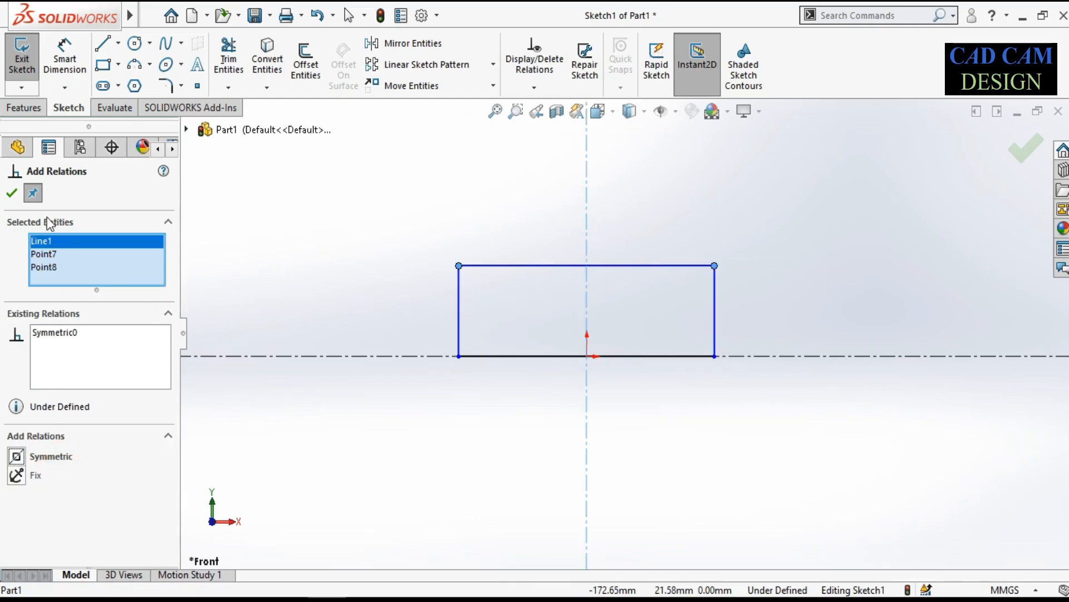
{"action": "left_click", "coordinate": [11, 195]}
Check the base width in the reference drawing and dimension the rectangle's lower edge to 75 mm
{"action": "left_click", "coordinate": [64, 58]}
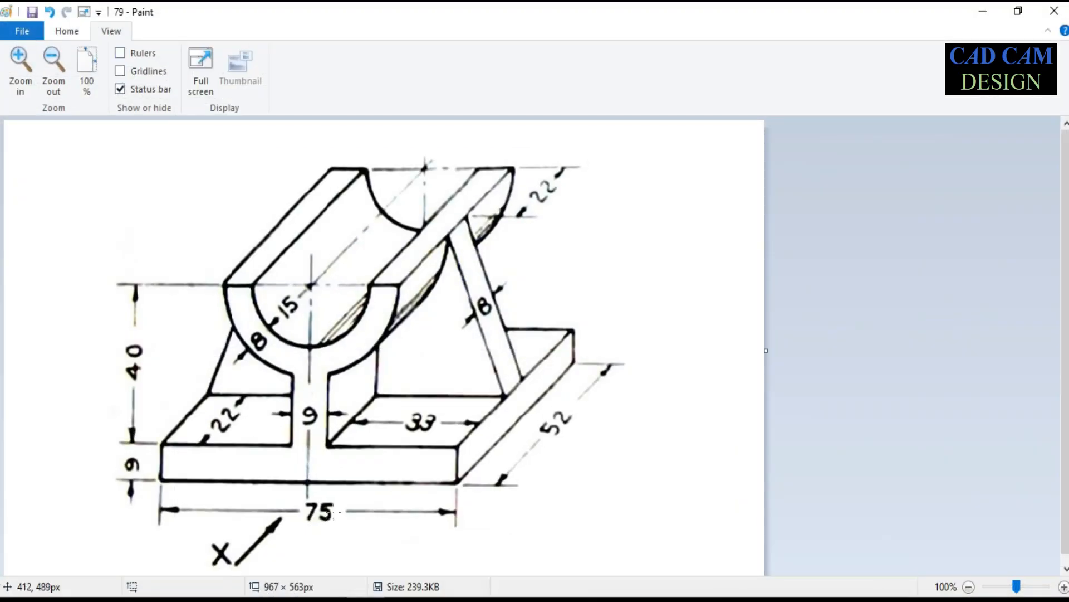
{"action": "left_click", "coordinate": [982, 11]}
{"action": "left_click", "coordinate": [639, 357]}
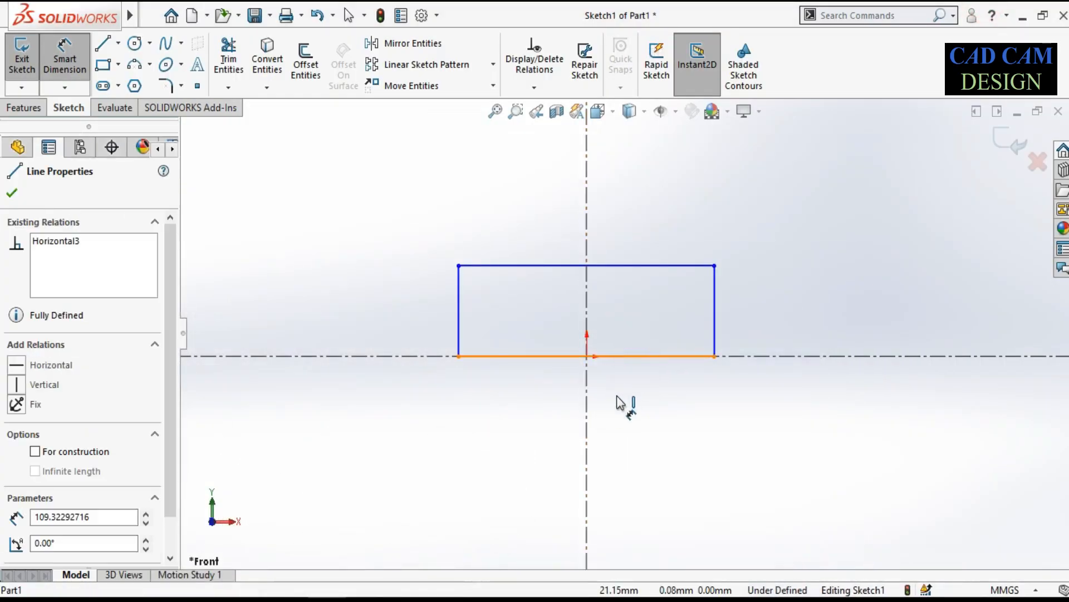
{"action": "left_click", "coordinate": [617, 397]}
{"action": "type", "text": "75"}
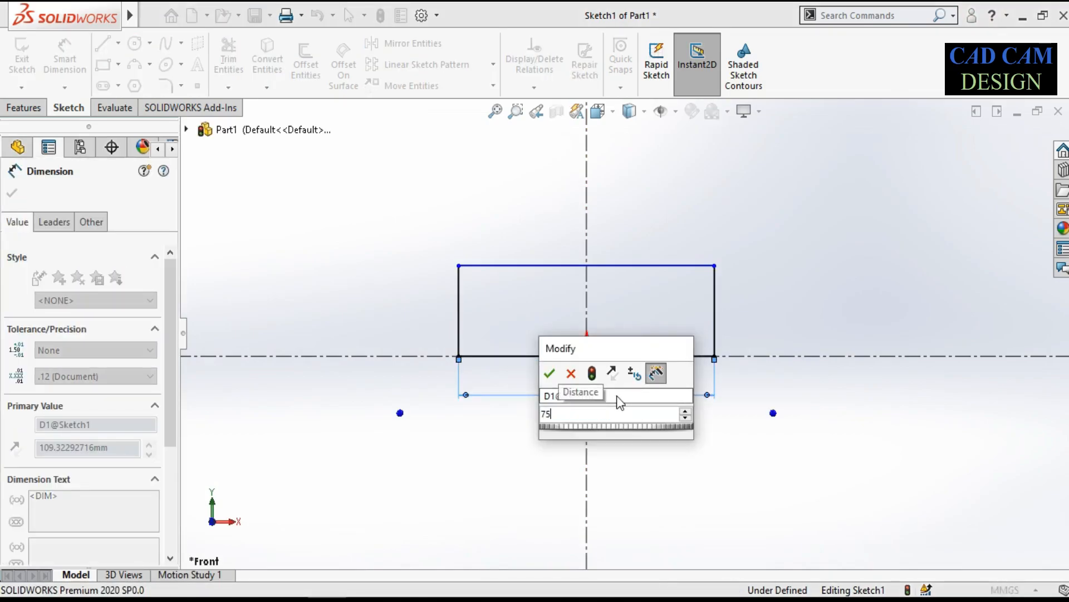
{"action": "key", "text": "Return"}
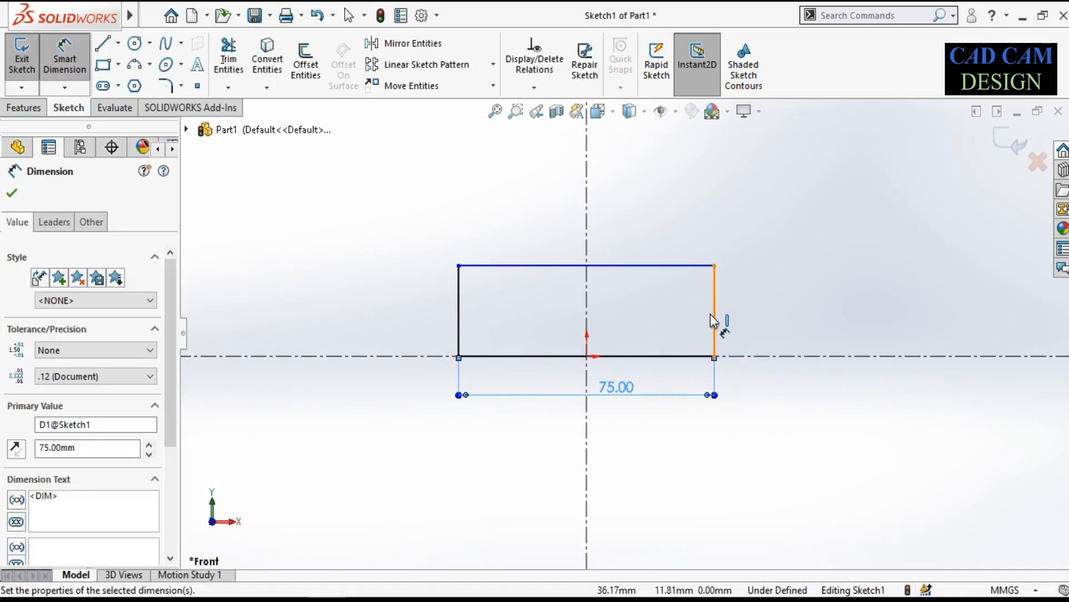
Dimension the rectangle's height to 9 mm
{"action": "left_click", "coordinate": [713, 315]}
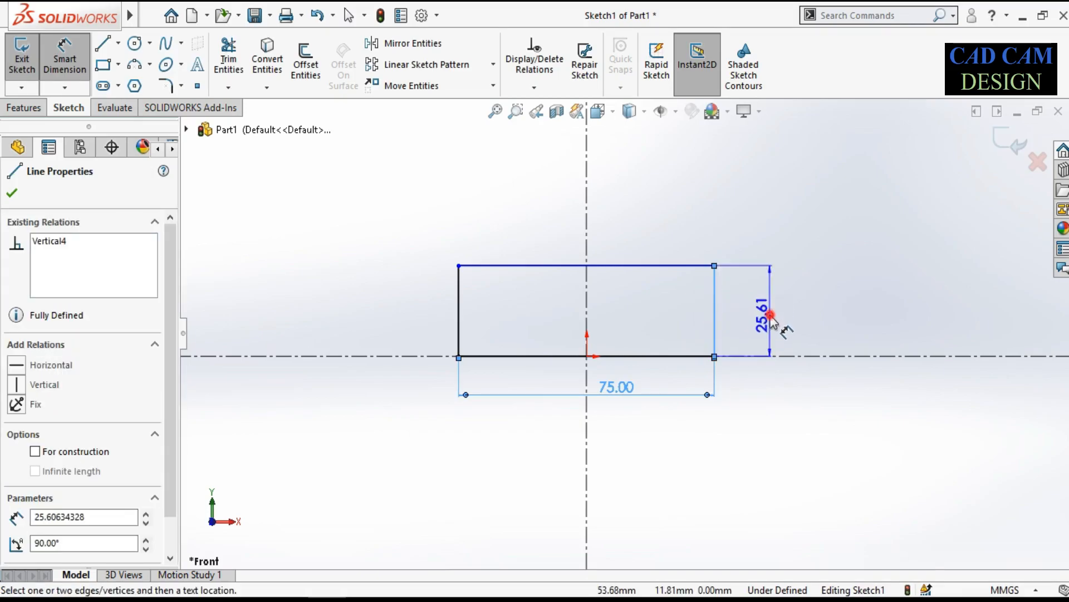
{"action": "left_click", "coordinate": [772, 322]}
{"action": "type", "text": "9"}
{"action": "key", "text": "Return"}
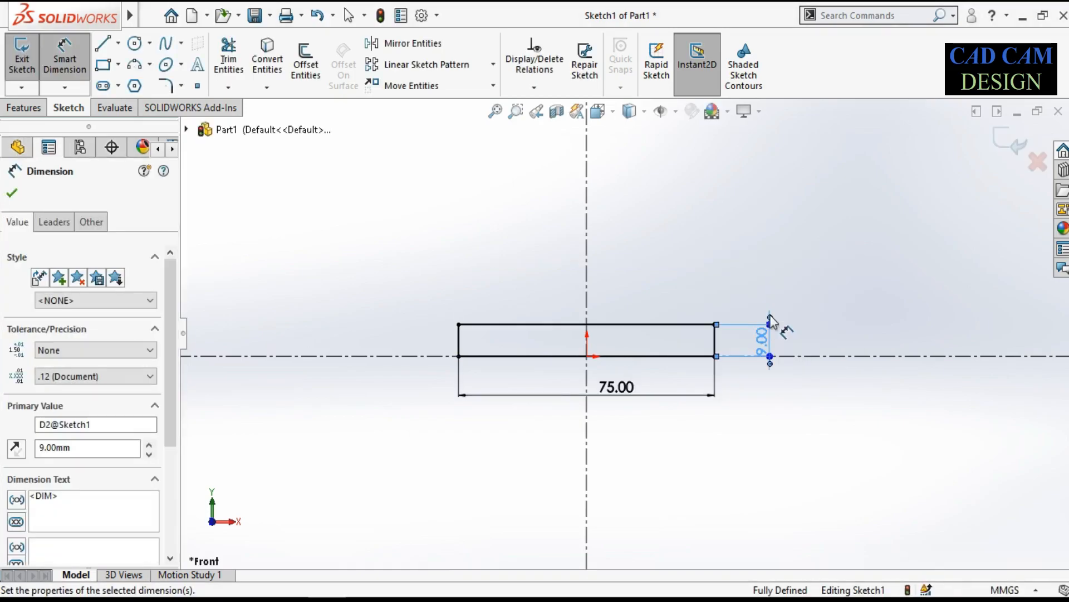
Check the reference drawing and add an infinite horizontal construction line about 53 mm above the rectangle's lower edge
{"action": "scroll", "coordinate": [629, 330], "scroll_direction": "up", "scroll_amount": 1}
{"action": "scroll", "coordinate": [670, 223], "scroll_direction": "down", "scroll_amount": 1}
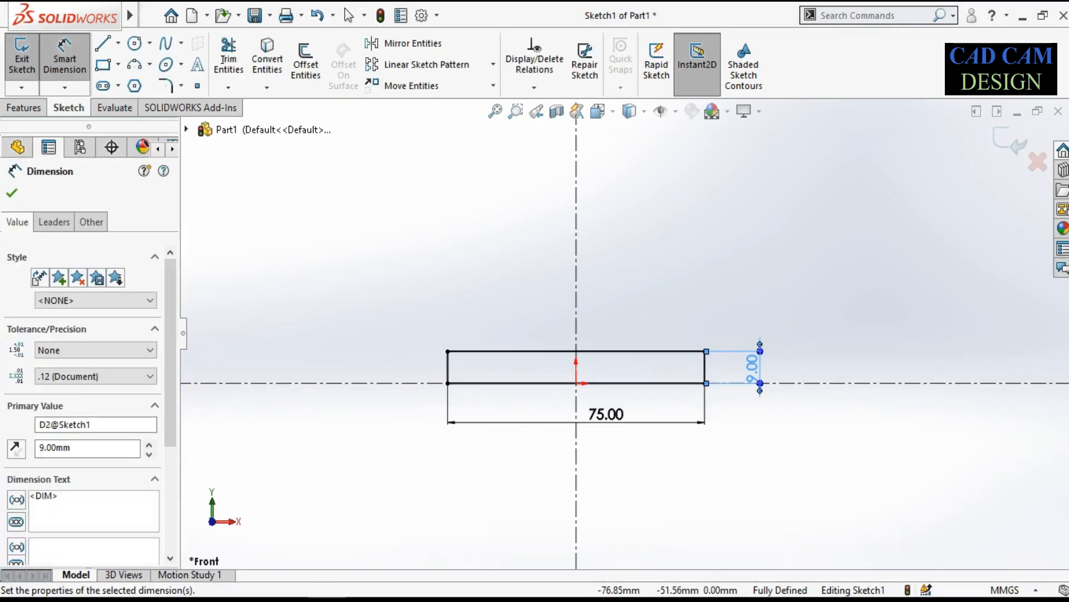
{"action": "left_click", "coordinate": [365, 599]}
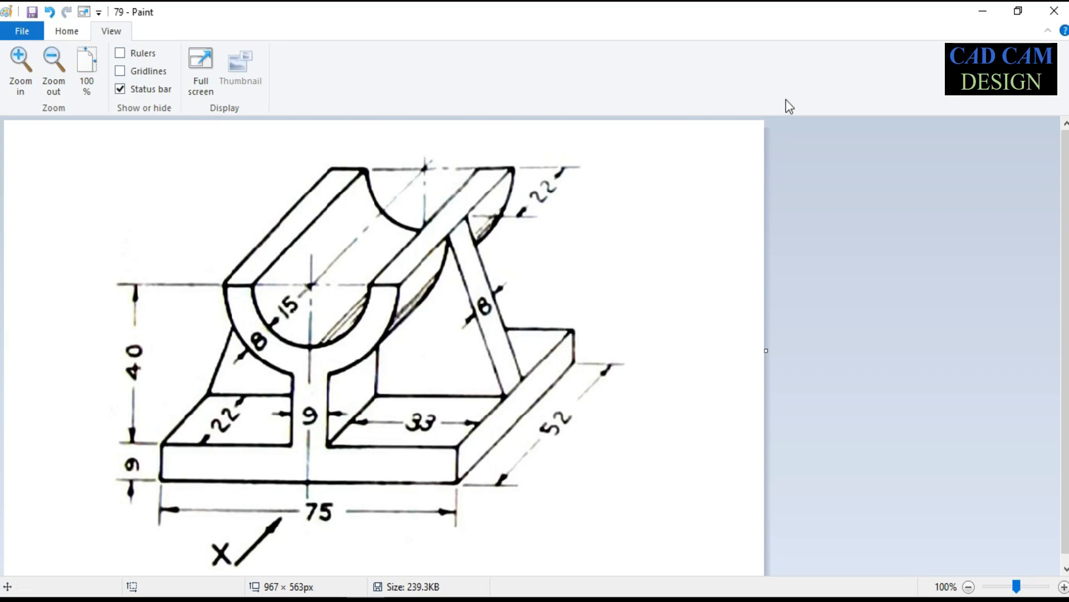
{"action": "left_click", "coordinate": [982, 11]}
{"action": "left_click", "coordinate": [119, 43]}
{"action": "left_click", "coordinate": [134, 83]}
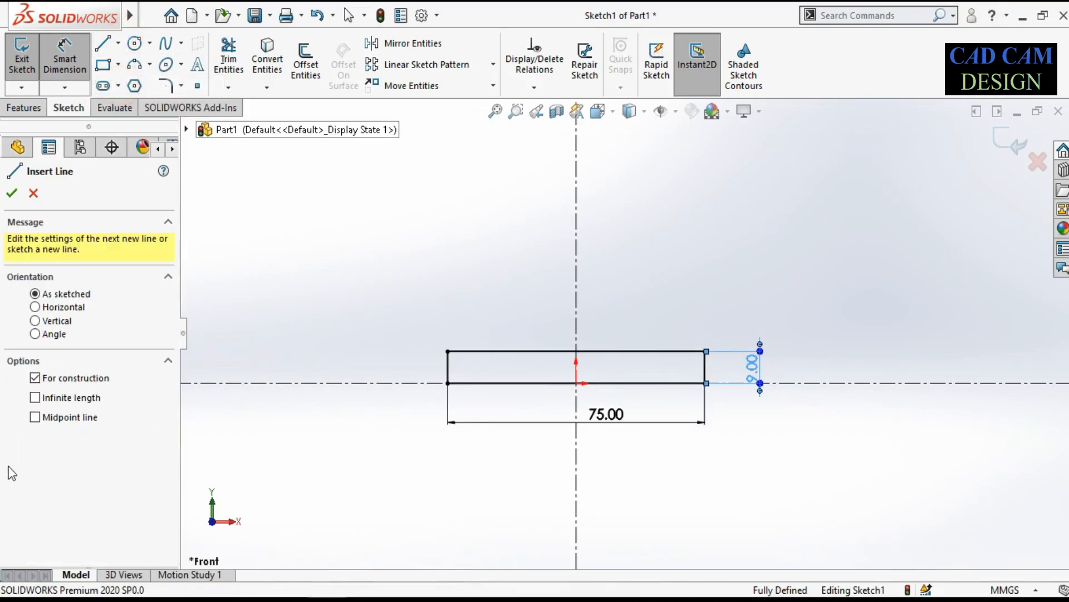
{"action": "left_click", "coordinate": [72, 398]}
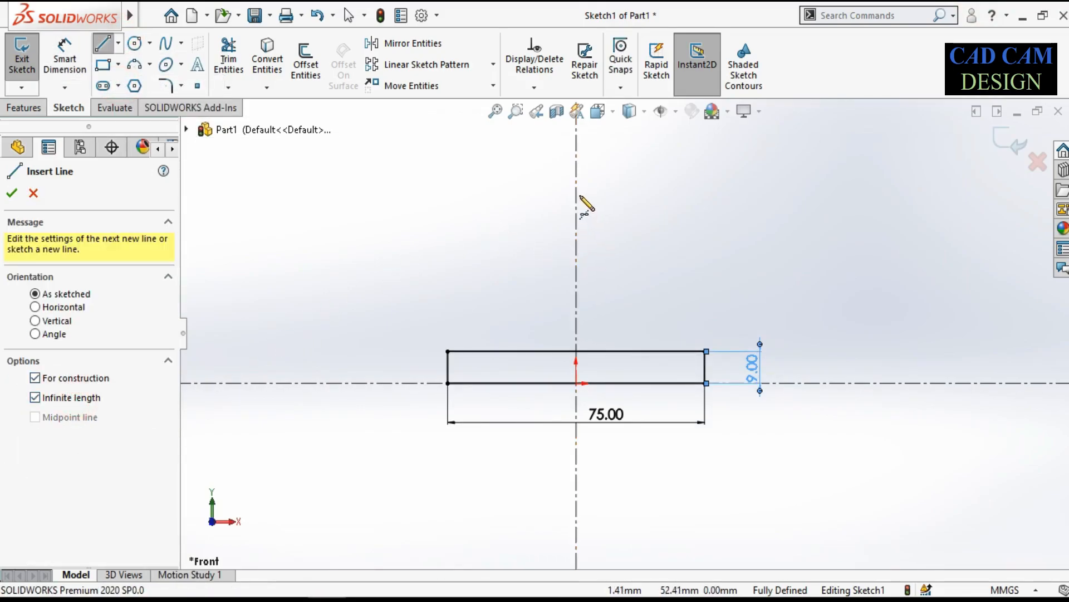
{"action": "left_click", "coordinate": [576, 193]}
{"action": "left_click", "coordinate": [705, 194]}
{"action": "right_click", "coordinate": [748, 252]}
{"action": "left_click", "coordinate": [780, 246]}
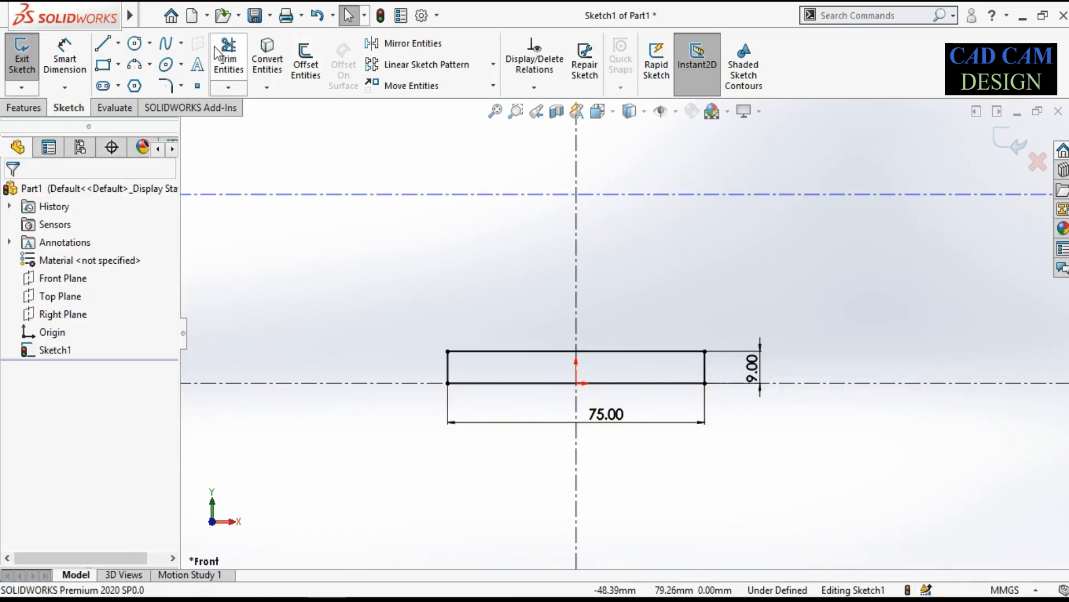
Set the distance between the upper and lower horizontal construction lines to 40 mm
{"action": "left_click", "coordinate": [65, 58]}
{"action": "left_click", "coordinate": [336, 193]}
{"action": "left_click", "coordinate": [315, 383]}
{"action": "left_click", "coordinate": [278, 296]}
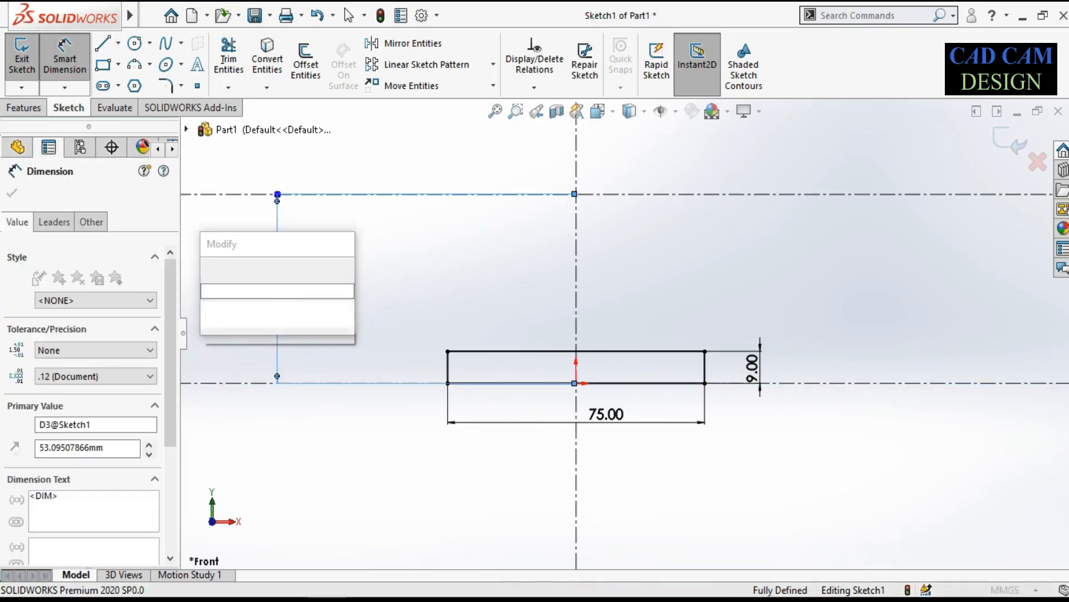
{"action": "type", "text": "40"}
{"action": "key", "text": "Return"}
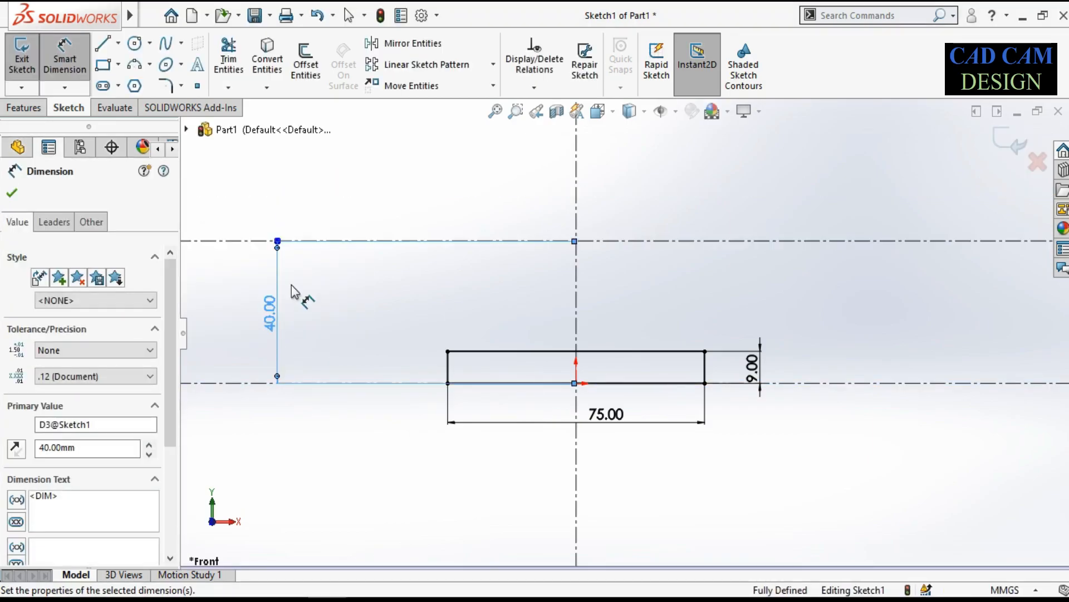
{"action": "left_click", "coordinate": [506, 210]}
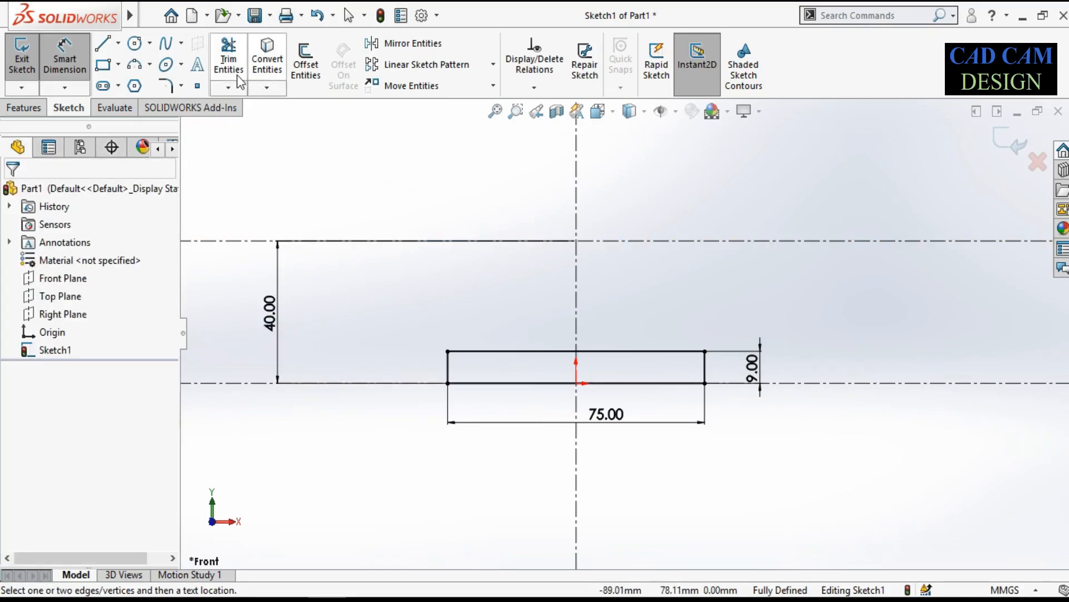
Draw a lower semicircular centerpoint arc, radius about 18 mm, centered where the upper construction line crosses the vertical centerline
{"action": "left_click", "coordinate": [149, 64]}
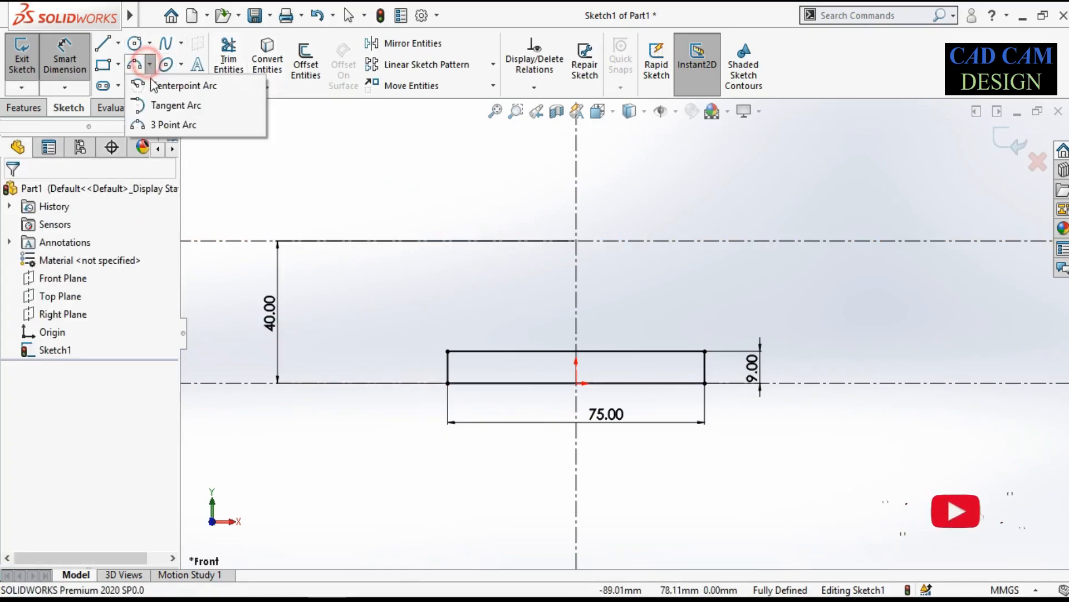
{"action": "left_click", "coordinate": [178, 85]}
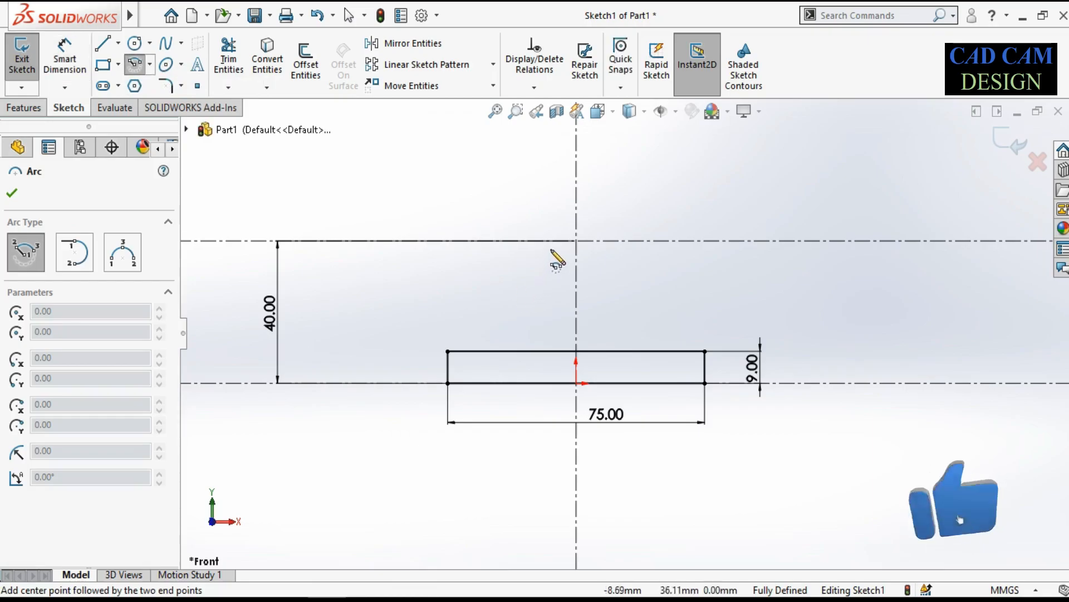
{"action": "left_click", "coordinate": [576, 241]}
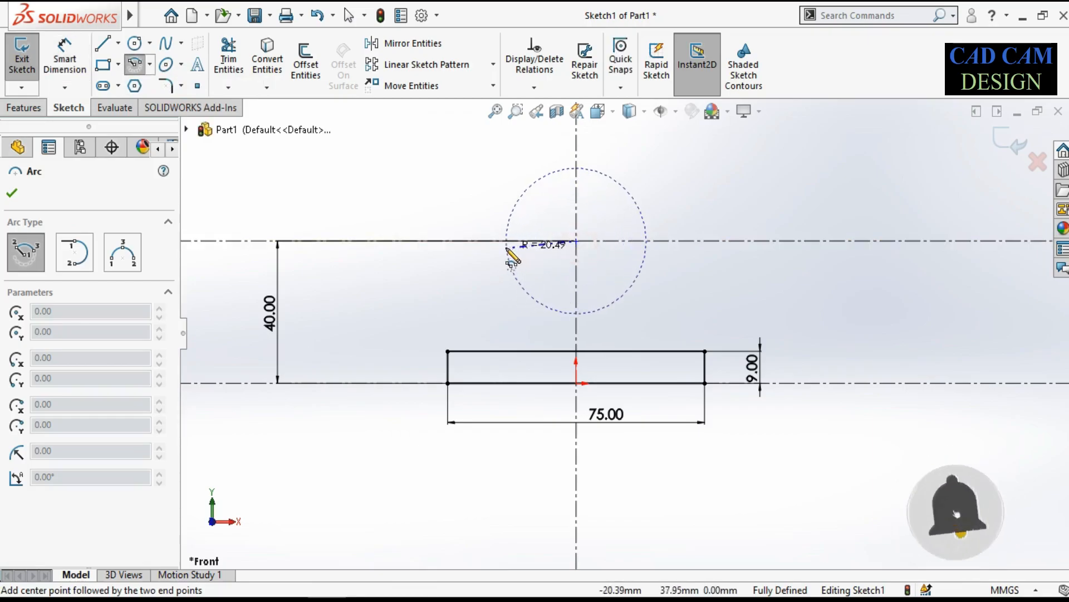
{"action": "left_click", "coordinate": [517, 241]}
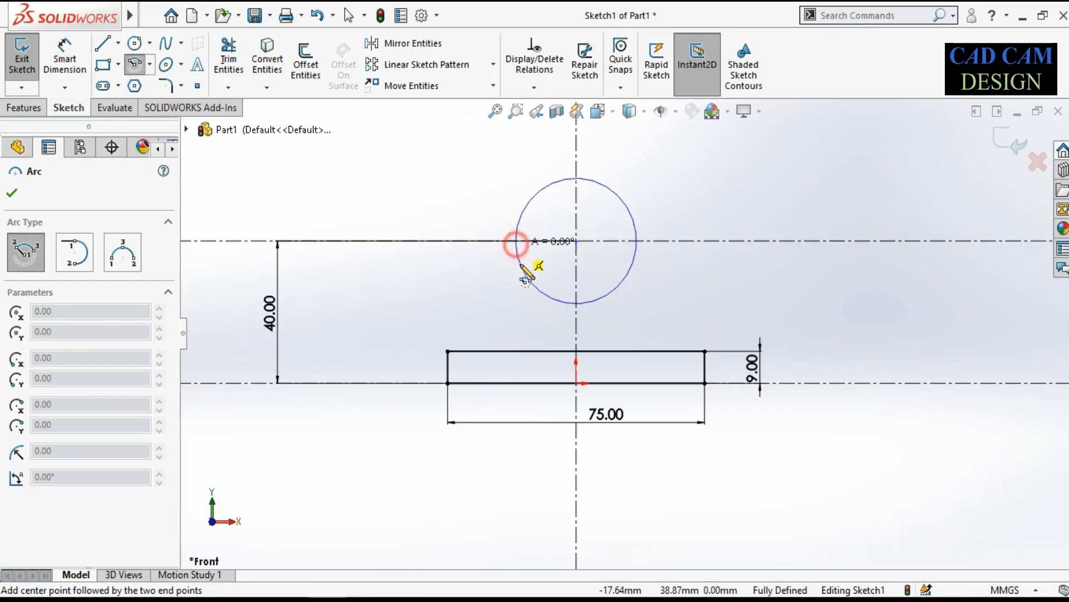
{"action": "left_click", "coordinate": [636, 241]}
{"action": "scroll", "coordinate": [599, 250], "scroll_direction": "down", "scroll_amount": 3}
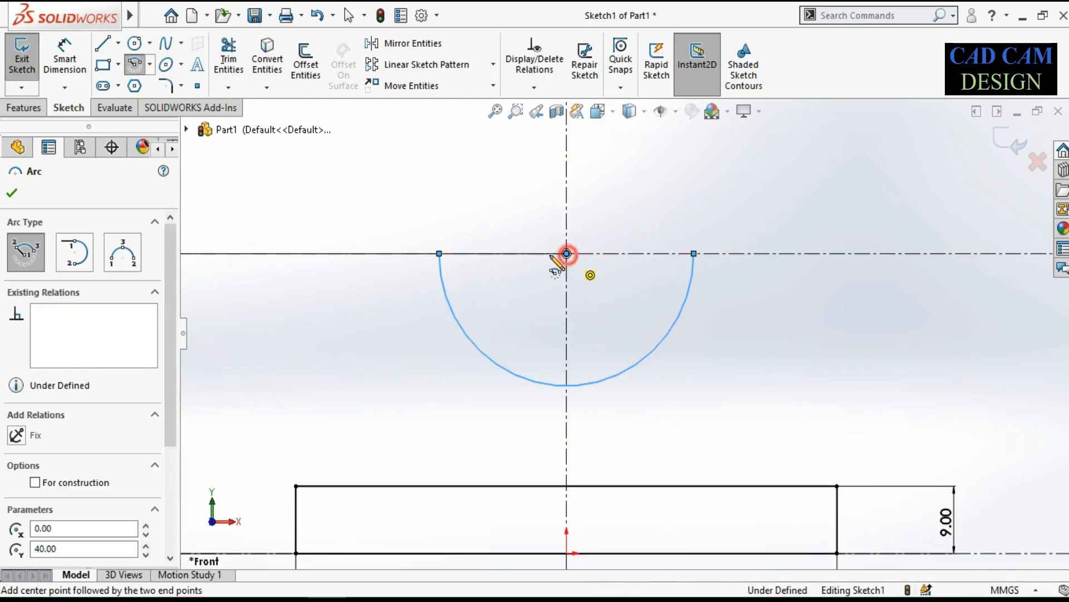
Draw a smaller lower semicircular centerpoint arc, radius about 12 mm, concentric with the existing arc and ending on the upper construction line
{"action": "left_click", "coordinate": [566, 253]}
{"action": "left_click", "coordinate": [480, 253]}
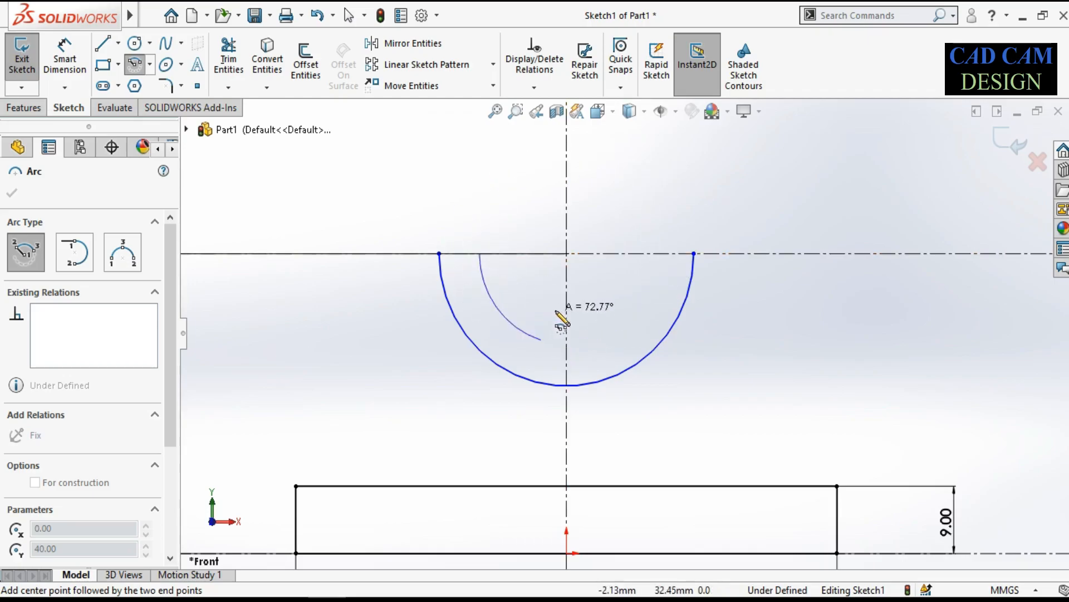
{"action": "left_click", "coordinate": [653, 254]}
{"action": "right_click", "coordinate": [713, 192]}
{"action": "left_click", "coordinate": [723, 206]}
Dimension the outer semicircular arc's radius to 23 mm
{"action": "right_click_drag", "start_coordinate": [671, 353], "coordinate": [694, 322]}
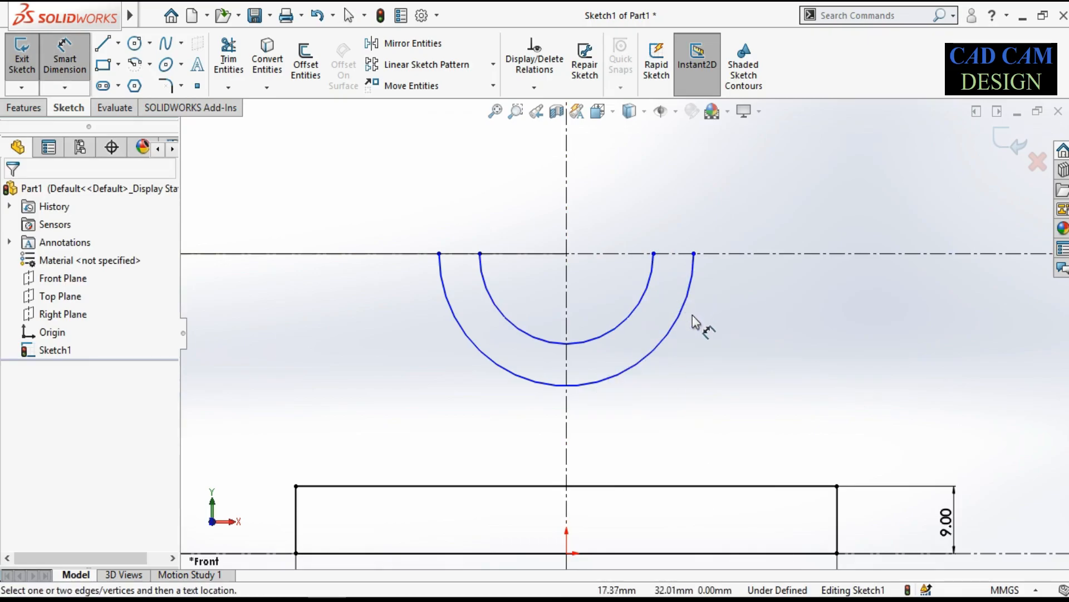
{"action": "left_click", "coordinate": [691, 318]}
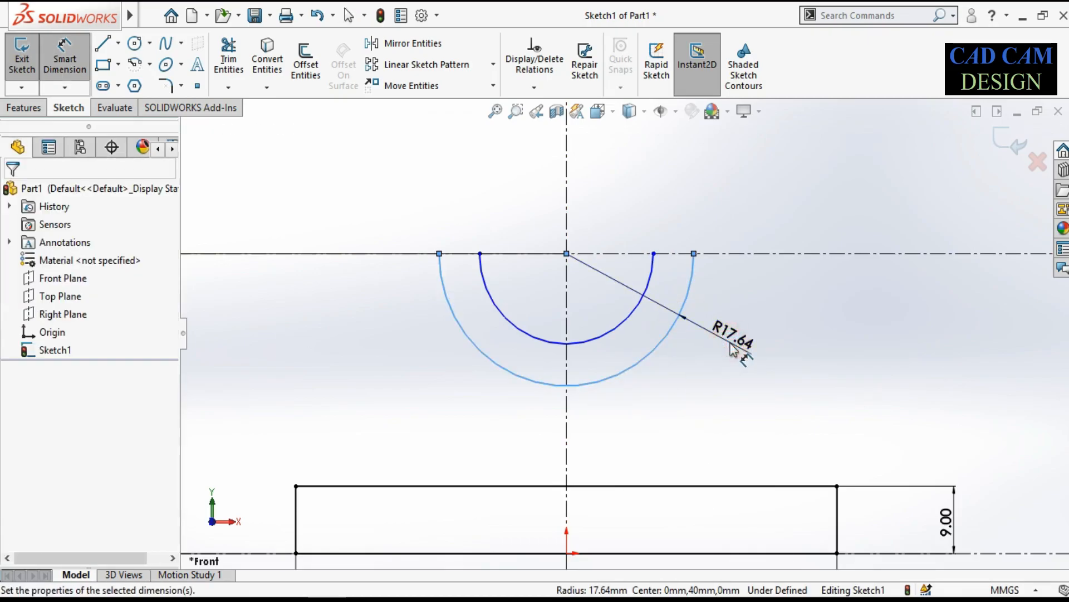
{"action": "left_click", "coordinate": [732, 350]}
{"action": "type", "text": "15"}
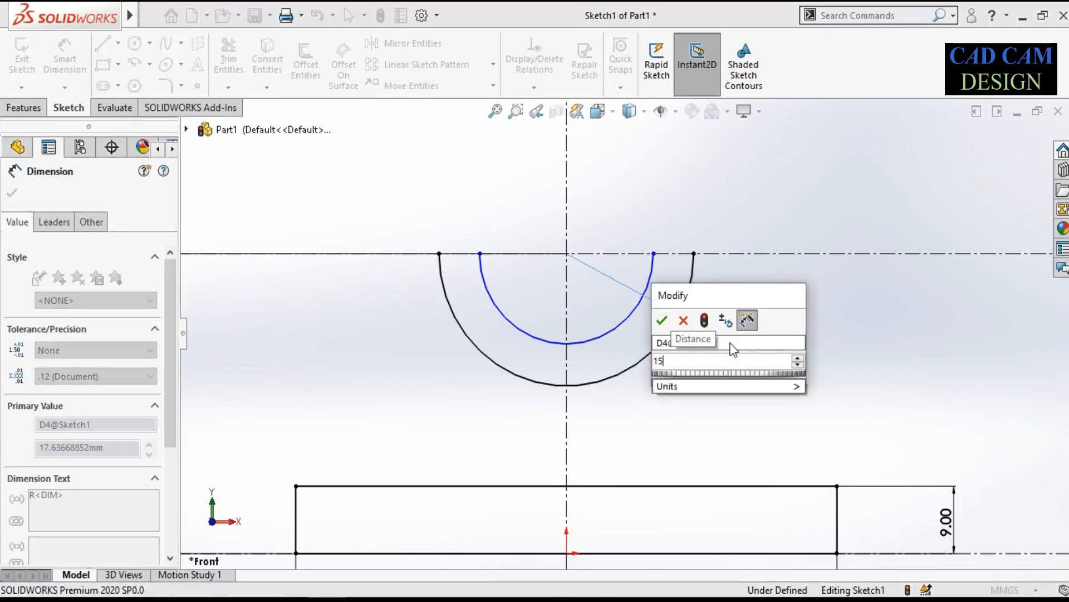
{"action": "key", "text": "BackSpace"}
{"action": "key", "text": "BackSpace"}
{"action": "type", "text": "23"}
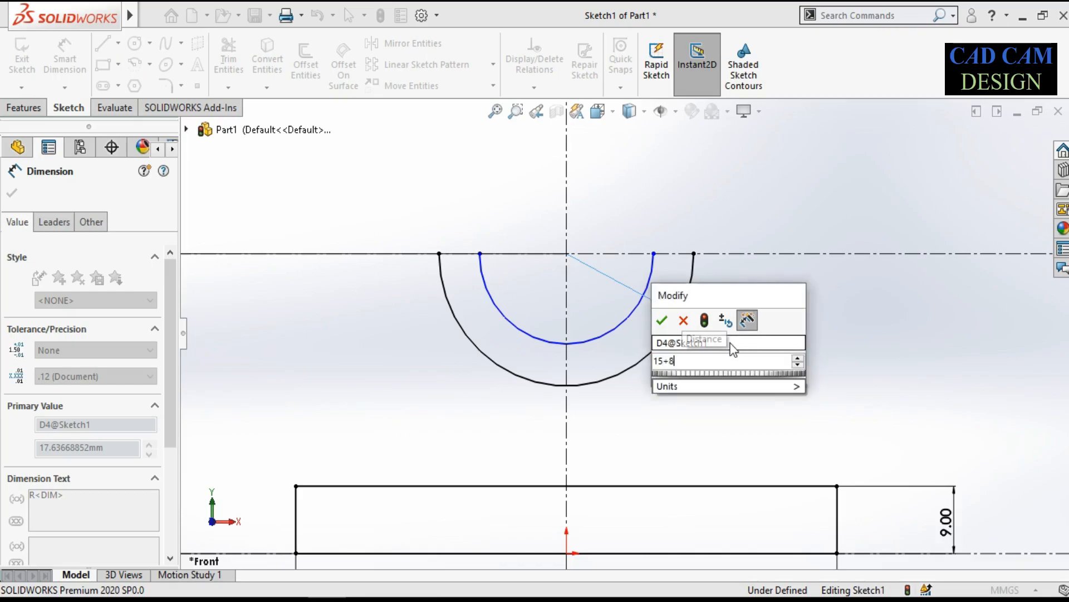
{"action": "key", "text": "Return"}
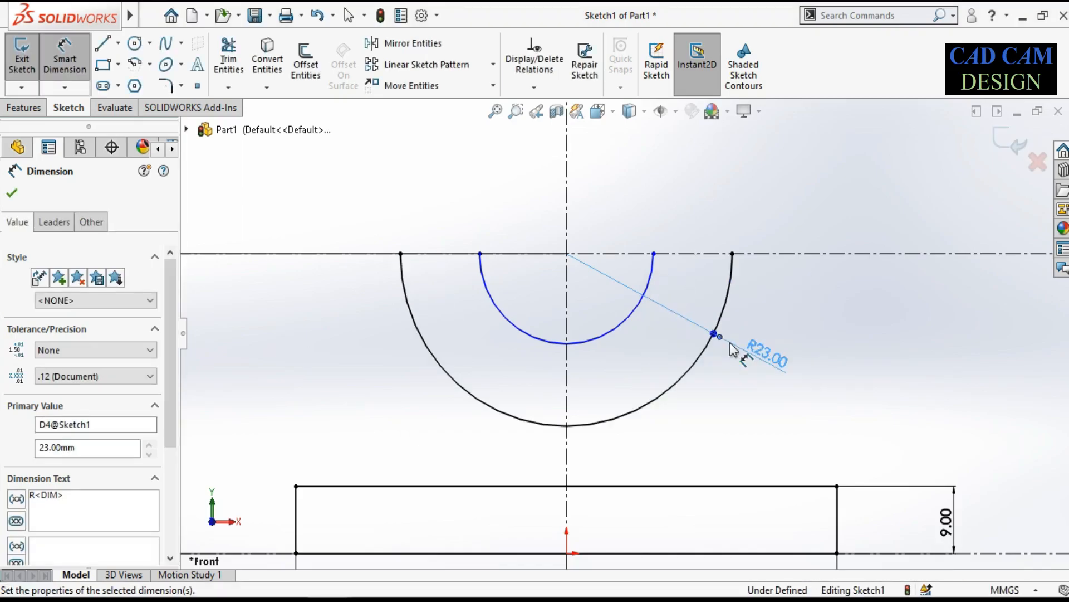
Dimension the inner semicircular arc's radius to 15 mm
{"action": "left_click", "coordinate": [656, 277]}
{"action": "left_click", "coordinate": [661, 285]}
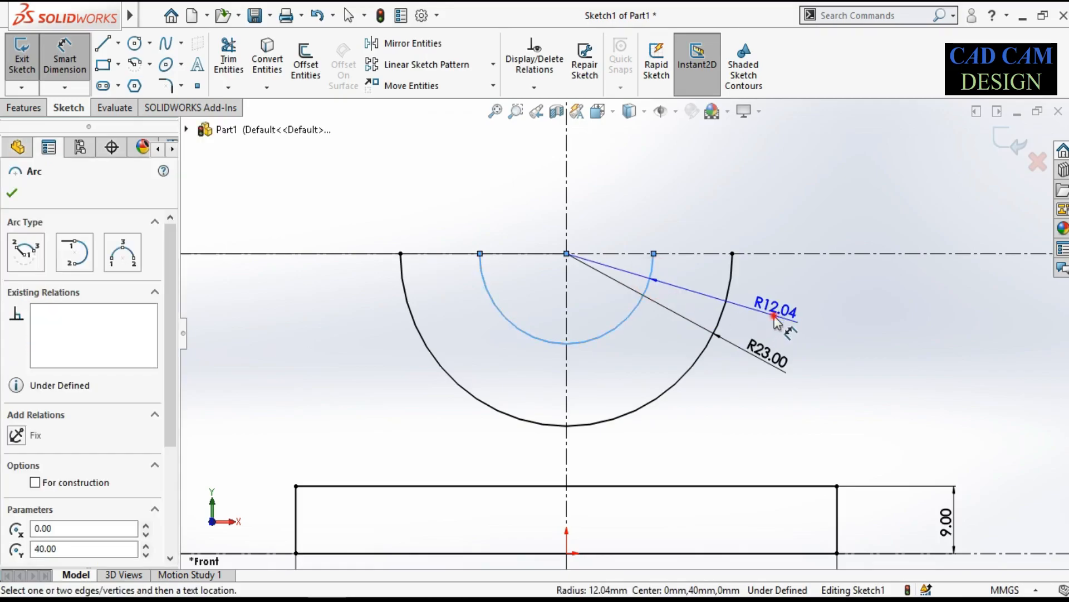
{"action": "left_click", "coordinate": [777, 322]}
{"action": "key", "text": "Return"}
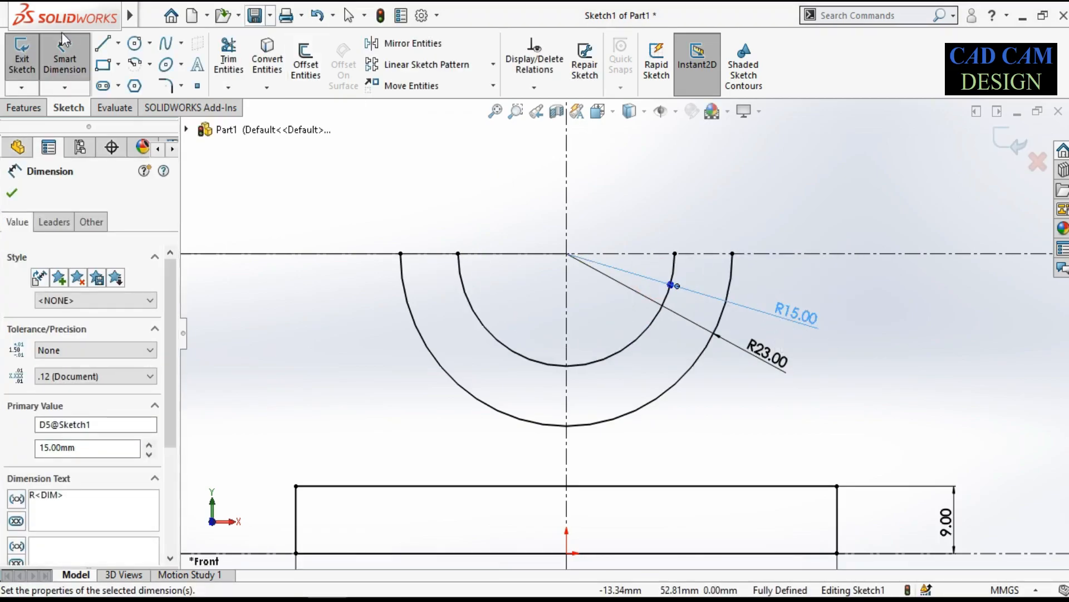
Close both ends of the trough profile with horizontal lines joining the endpoints of the inner and outer arcs
{"action": "left_click", "coordinate": [103, 42]}
{"action": "left_click", "coordinate": [400, 253]}
{"action": "left_click", "coordinate": [458, 254]}
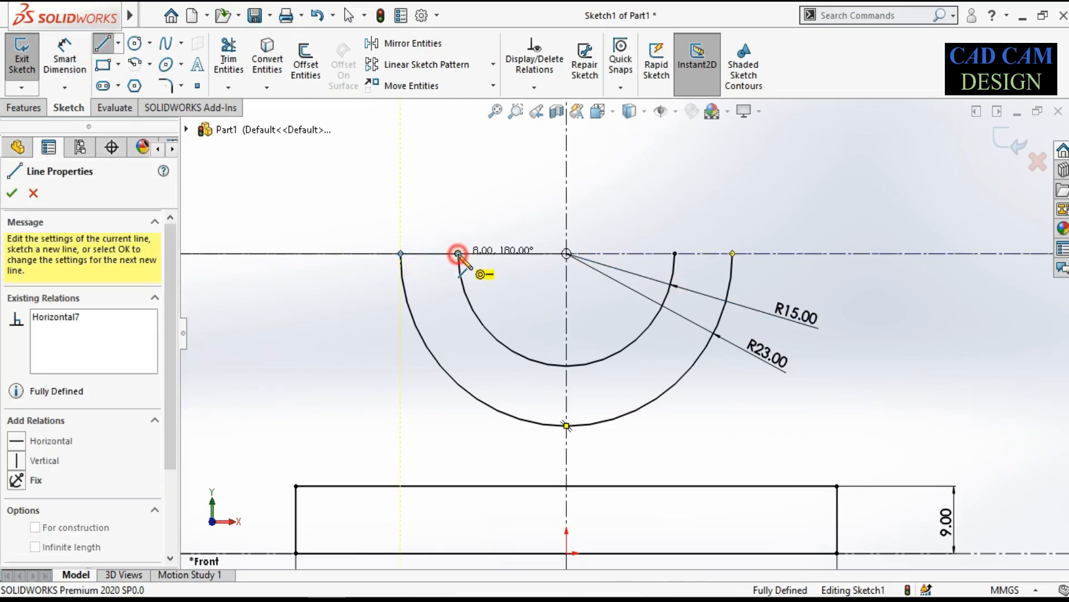
{"action": "left_click", "coordinate": [101, 44]}
{"action": "left_click", "coordinate": [101, 44]}
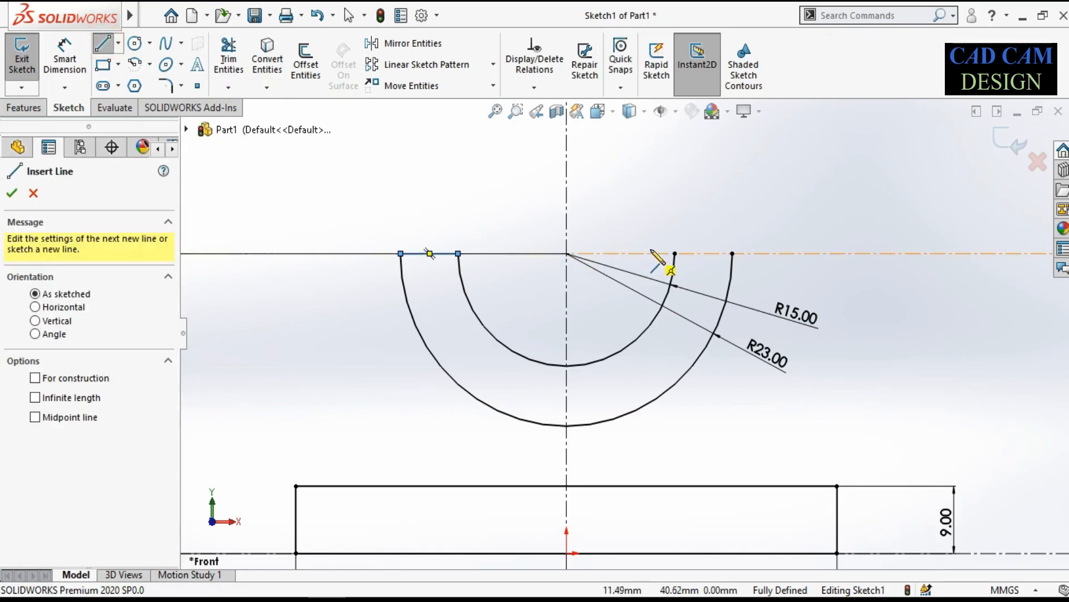
{"action": "left_click", "coordinate": [675, 254]}
{"action": "left_click", "coordinate": [734, 254]}
{"action": "right_click", "coordinate": [740, 167]}
{"action": "left_click", "coordinate": [752, 179]}
Change the distance between the upper and lower horizontal construction lines to 49 mm
{"action": "scroll", "coordinate": [560, 289], "scroll_direction": "up", "scroll_amount": 4}
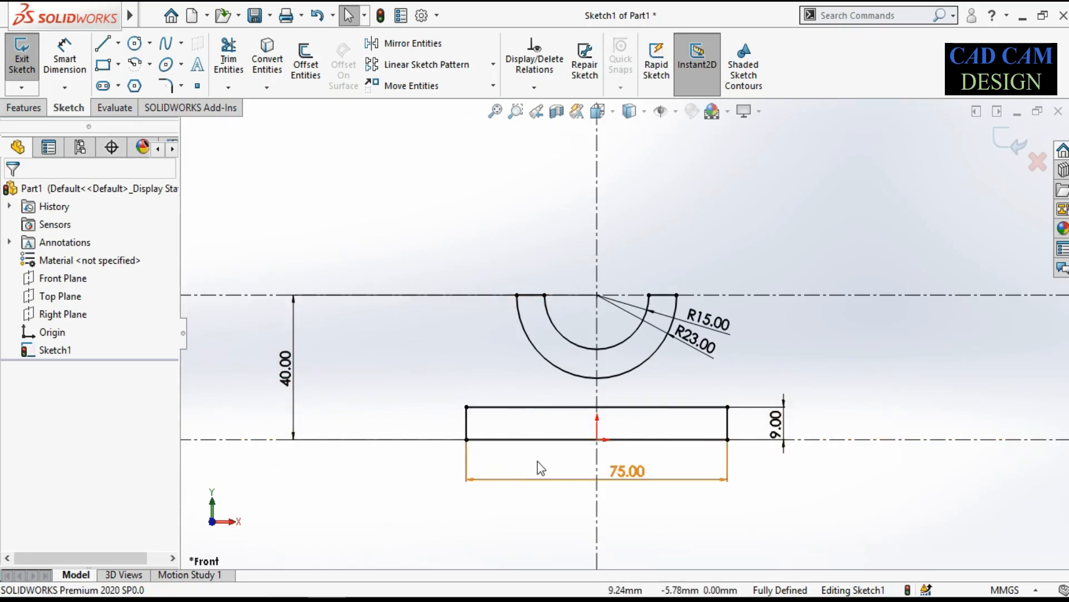
{"action": "double_click", "coordinate": [288, 368]}
{"action": "type", "text": "49"}
{"action": "key", "text": "Return"}
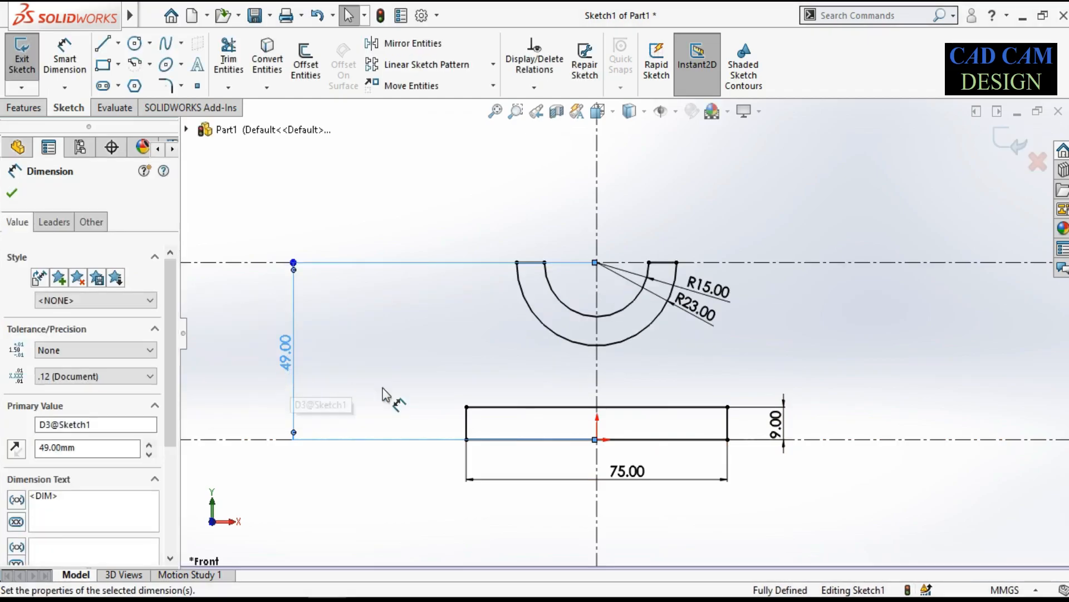
Check the reference drawing and draw a vertical line about 19 mm long, left of the centerline, from the outer arc into the base rectangle
{"action": "key", "text": "alt+Tab"}
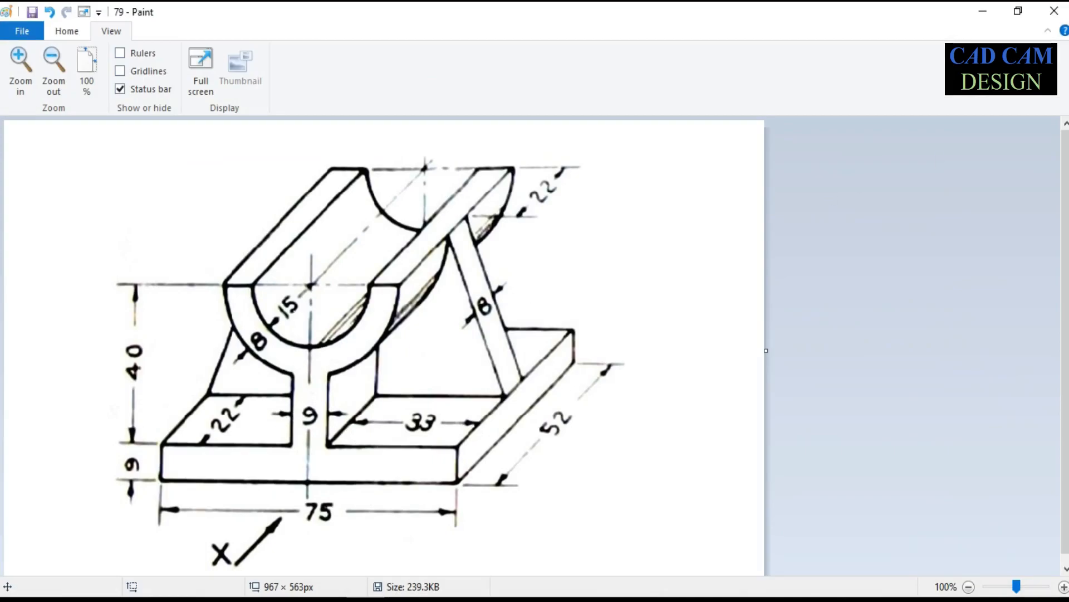
{"action": "left_click", "coordinate": [983, 12]}
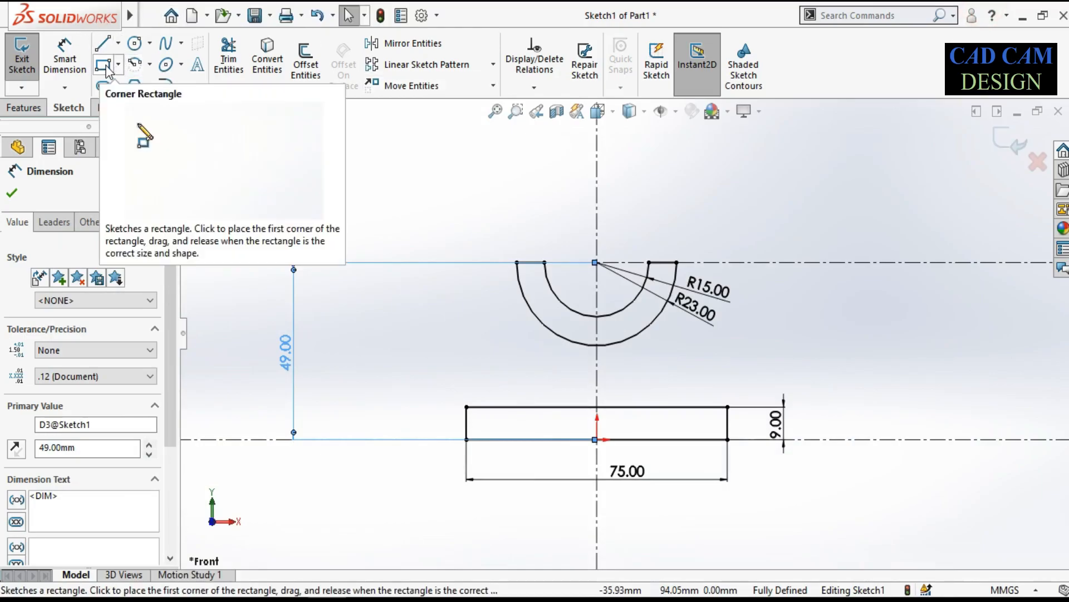
{"action": "left_click", "coordinate": [102, 43]}
{"action": "scroll", "coordinate": [640, 389], "scroll_direction": "down", "scroll_amount": 1}
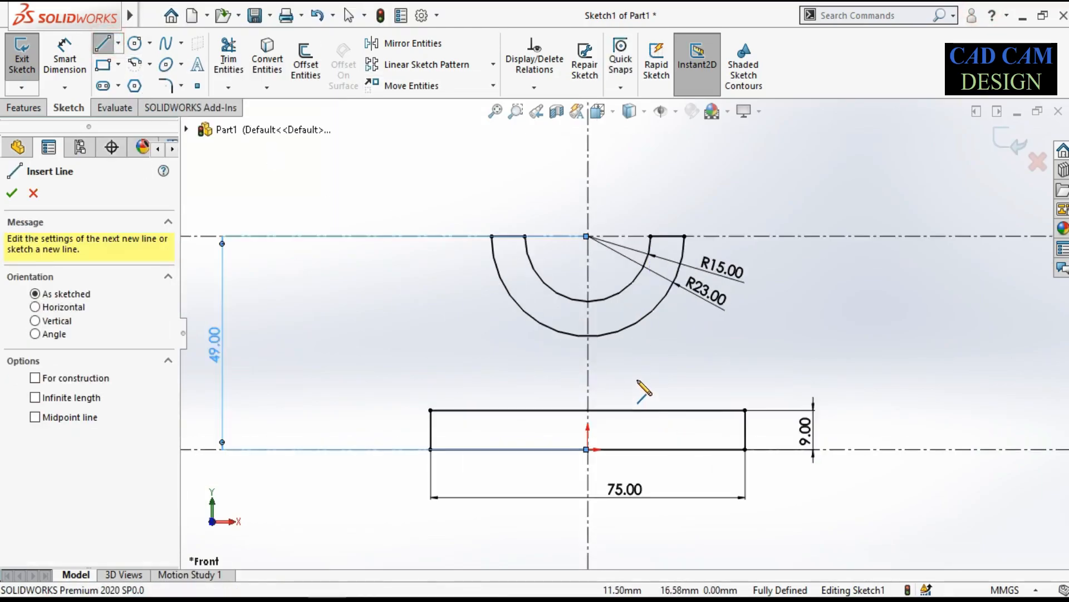
{"action": "scroll", "coordinate": [640, 384], "scroll_direction": "down", "scroll_amount": 2}
{"action": "left_click", "coordinate": [535, 311]}
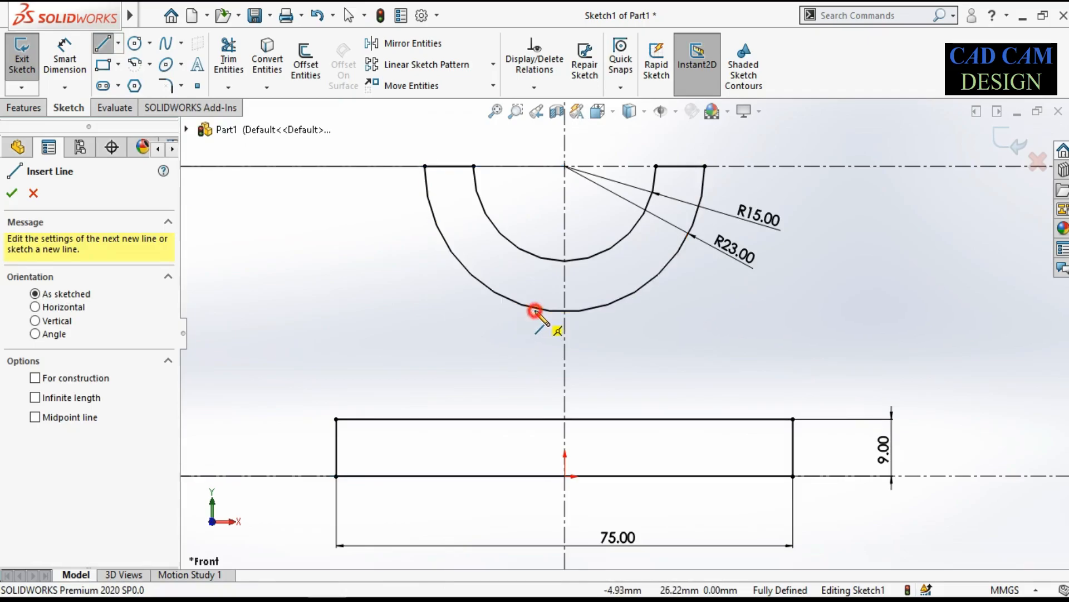
{"action": "left_click", "coordinate": [536, 427]}
{"action": "right_click", "coordinate": [640, 360]}
{"action": "left_click", "coordinate": [668, 363]}
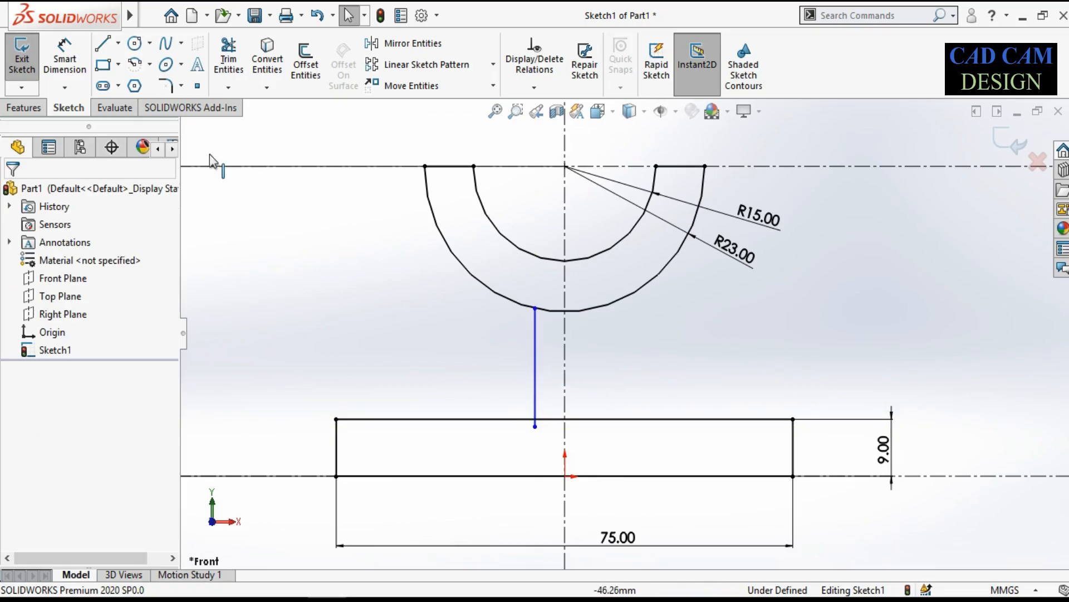
Mirror the vertical web line about the vertical centerline, keeping the original
{"action": "left_click", "coordinate": [64, 59]}
{"action": "scroll", "coordinate": [545, 347], "scroll_direction": "down", "scroll_amount": 1}
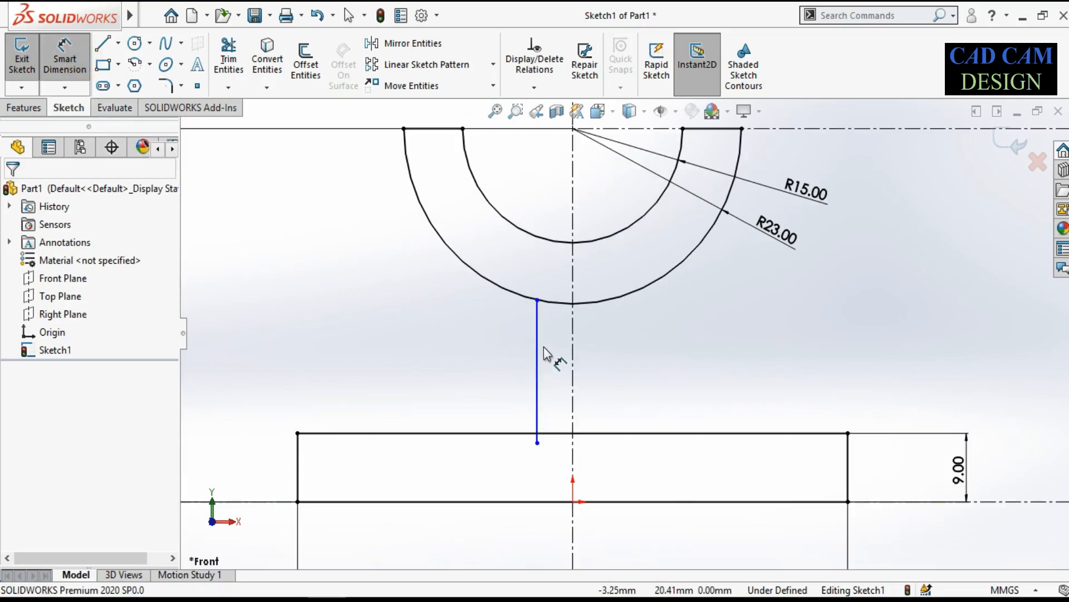
{"action": "left_click", "coordinate": [537, 346]}
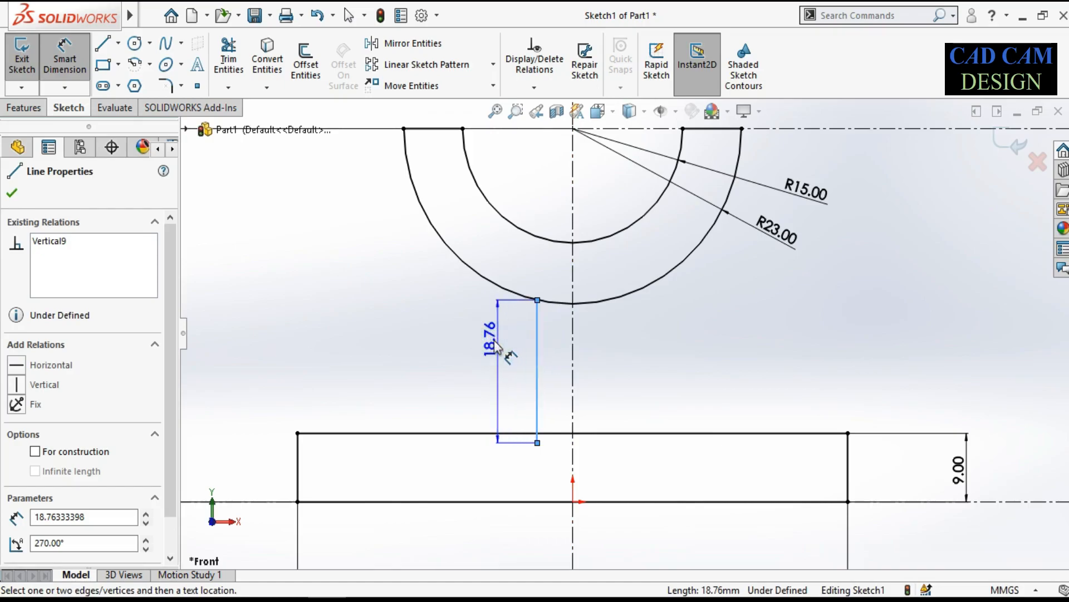
{"action": "left_click", "coordinate": [65, 58]}
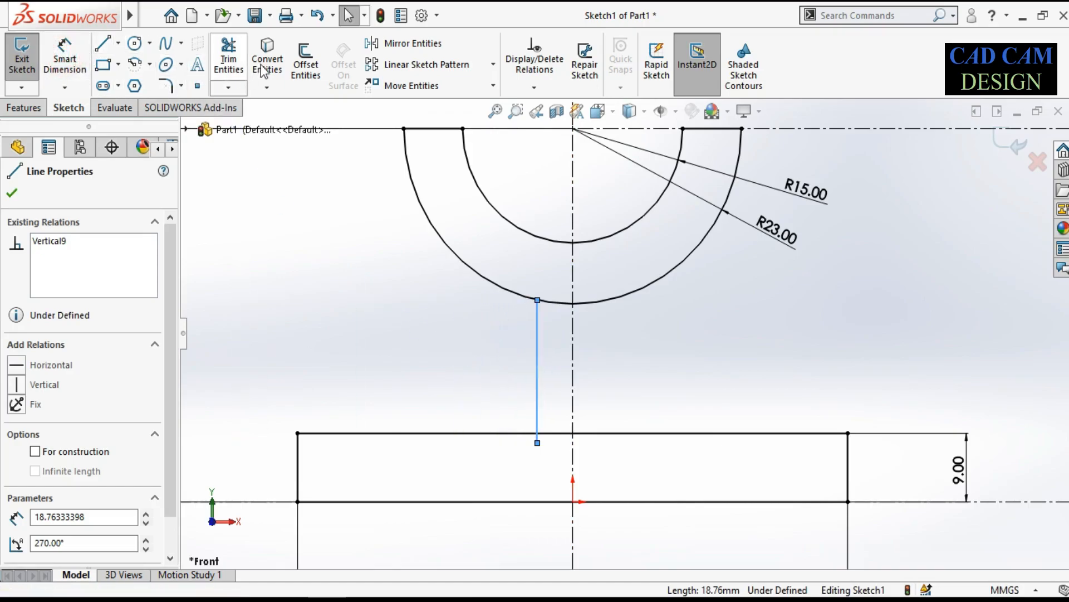
{"action": "left_click", "coordinate": [409, 44]}
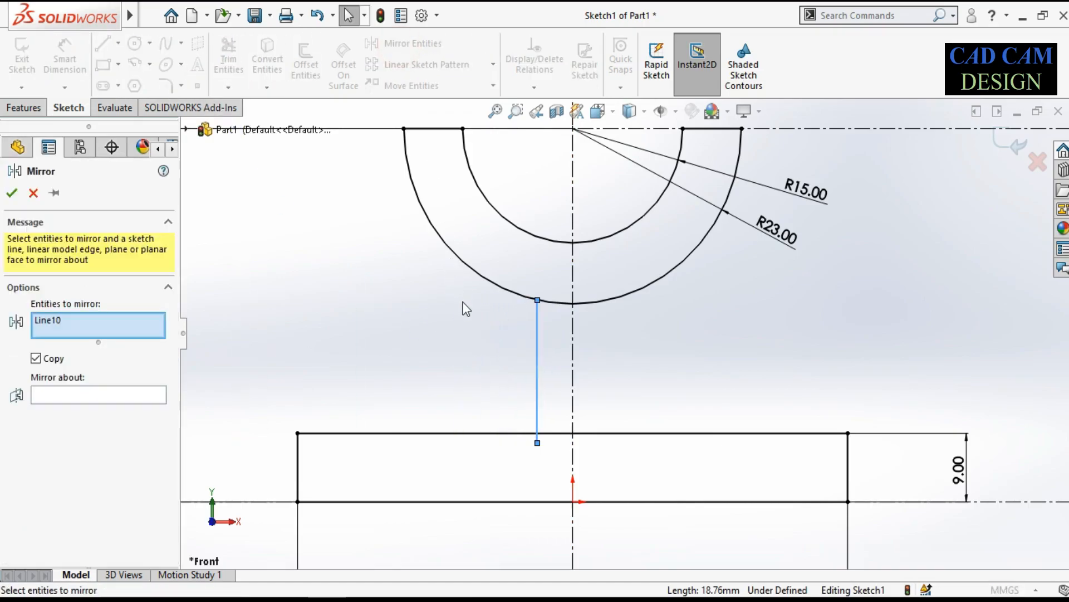
{"action": "left_click", "coordinate": [71, 398]}
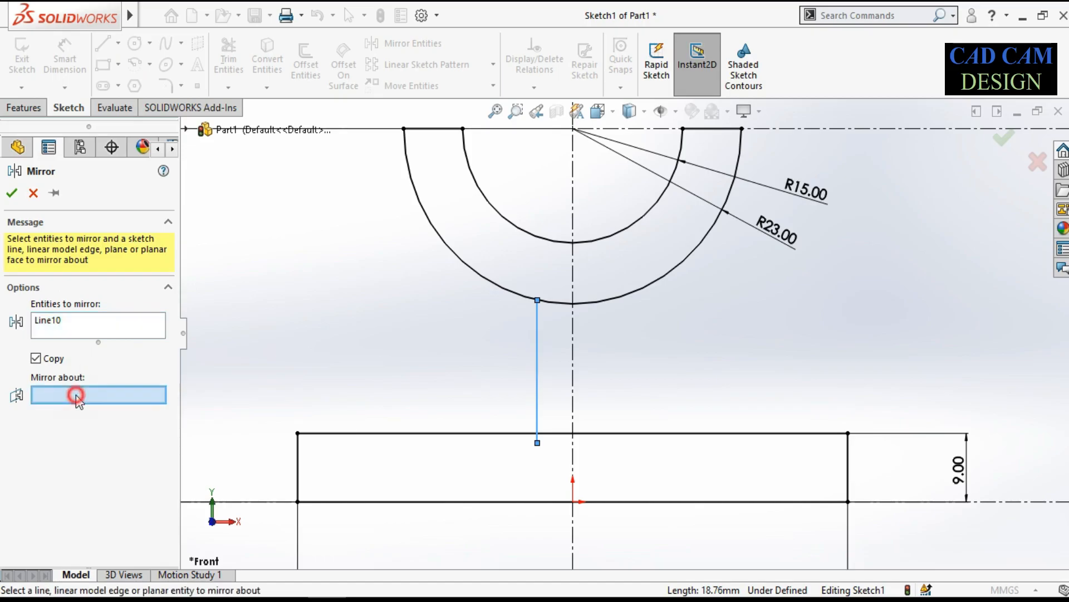
{"action": "left_click", "coordinate": [569, 360]}
{"action": "left_click", "coordinate": [12, 193]}
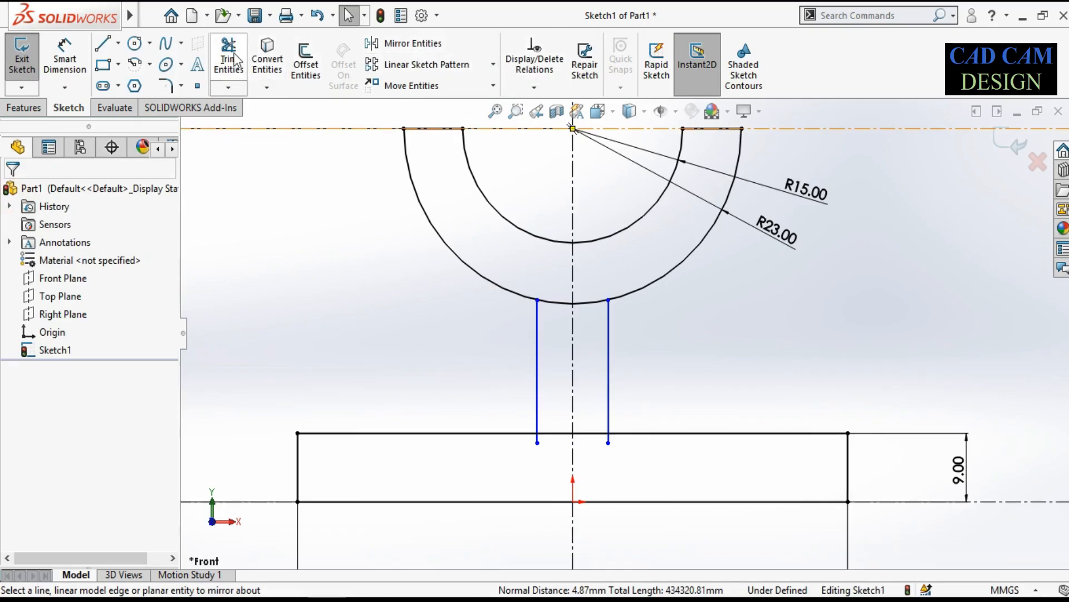
Trim the web line ends inside the base, and the base edge and outer arc segments between the two web lines
{"action": "left_click", "coordinate": [238, 58]}
{"action": "scroll", "coordinate": [579, 446], "scroll_direction": "down", "scroll_amount": 3}
{"action": "left_click_drag", "start_coordinate": [476, 433], "coordinate": [510, 436]}
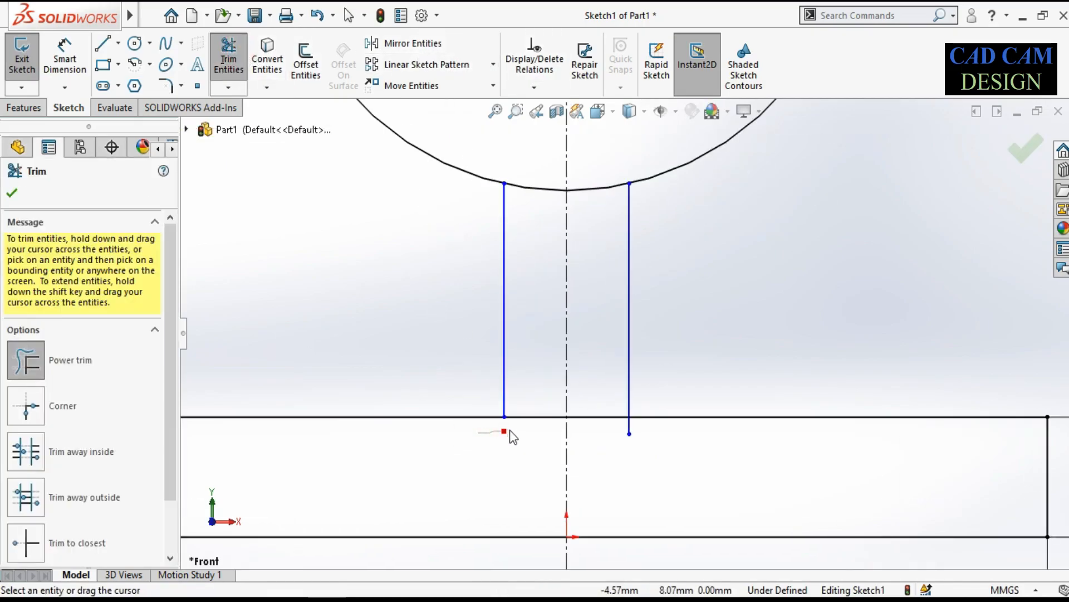
{"action": "mouse_move", "coordinate": [611, 445]}
{"action": "left_mouse_down"}
{"action": "mouse_move", "coordinate": [635, 431]}
{"action": "mouse_move", "coordinate": [626, 410]}
{"action": "mouse_move", "coordinate": [607, 424]}
{"action": "mouse_move", "coordinate": [544, 409]}
{"action": "left_mouse_up"}
{"action": "mouse_move", "coordinate": [539, 179]}
{"action": "left_mouse_down"}
{"action": "mouse_move", "coordinate": [596, 181]}
{"action": "mouse_move", "coordinate": [597, 200]}
{"action": "left_mouse_up"}
Dimension the distance between the two vertical web lines to 9 mm
{"action": "right_click_drag", "start_coordinate": [590, 281], "coordinate": [583, 222]}
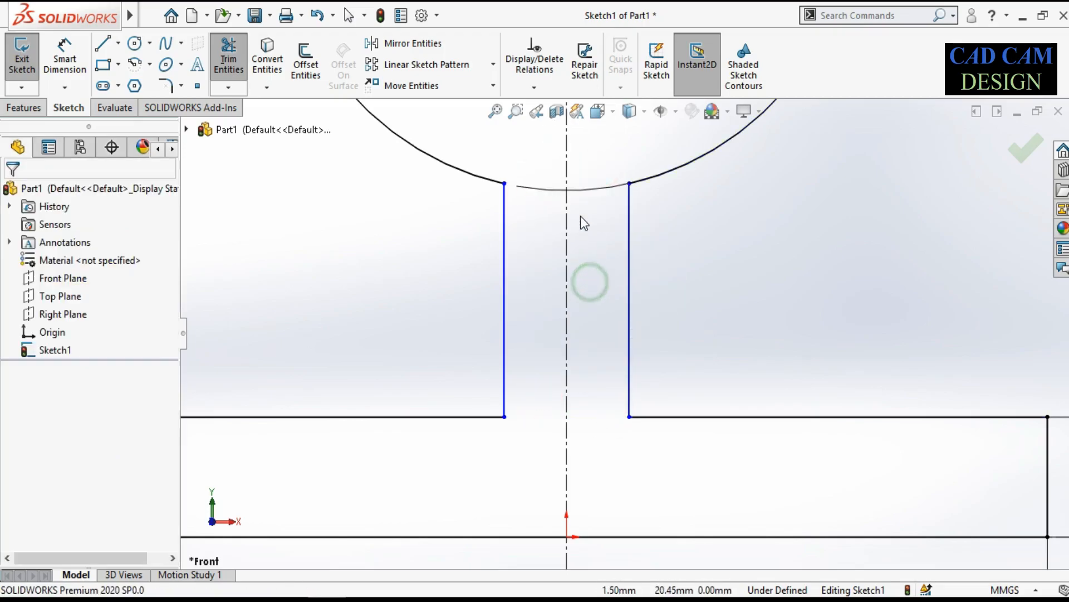
{"action": "left_click", "coordinate": [505, 286]}
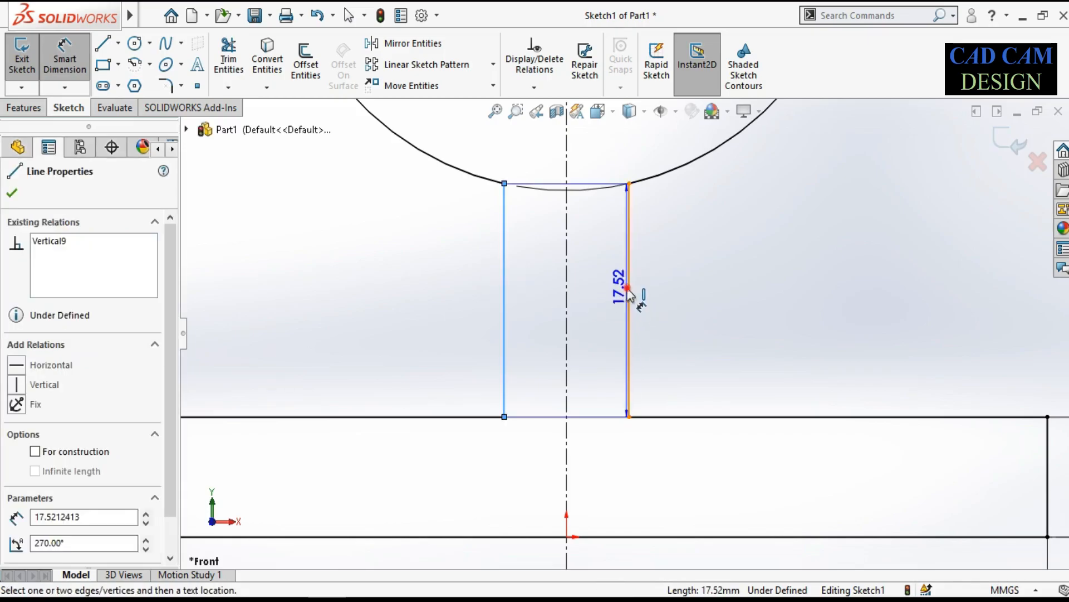
{"action": "left_click", "coordinate": [629, 290]}
{"action": "left_click", "coordinate": [586, 284]}
{"action": "type", "text": "9"}
{"action": "key", "text": "Return"}
{"action": "right_click", "coordinate": [732, 202]}
{"action": "left_click", "coordinate": [884, 176]}
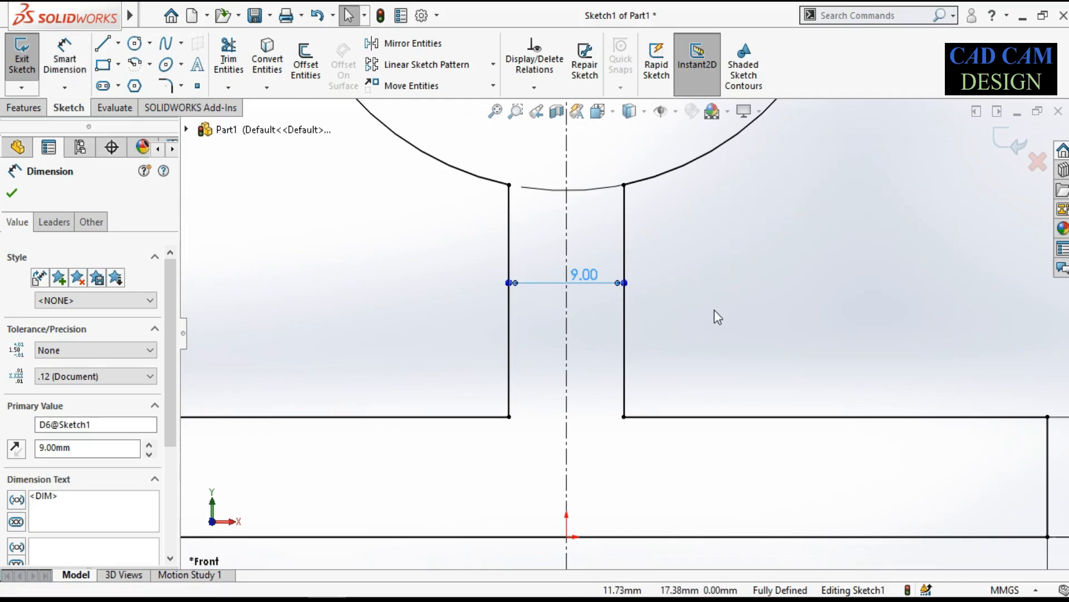
Add a Symmetric relation between the two vertical web lines about the vertical centerline
{"action": "scroll", "coordinate": [627, 334], "scroll_direction": "up", "scroll_amount": 2}
{"action": "left_click", "coordinate": [534, 87]}
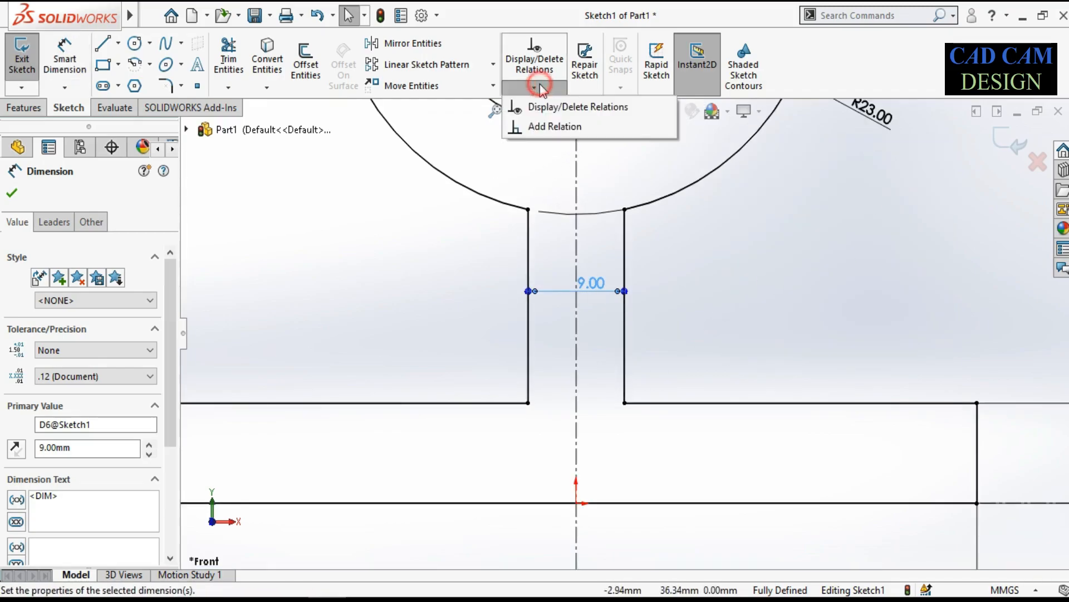
{"action": "left_click", "coordinate": [553, 127]}
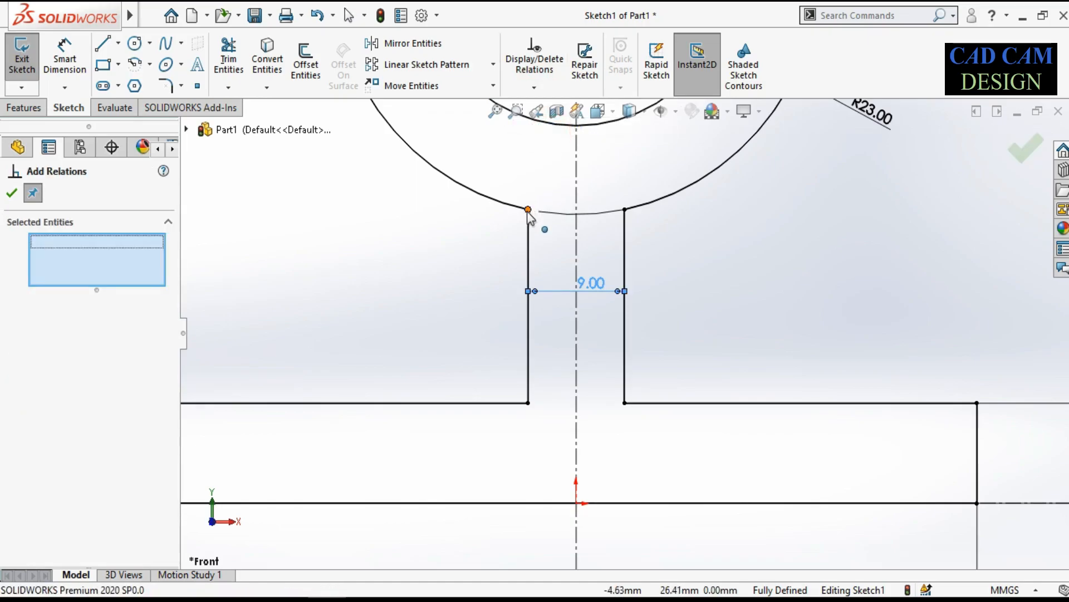
{"action": "left_click", "coordinate": [527, 231]}
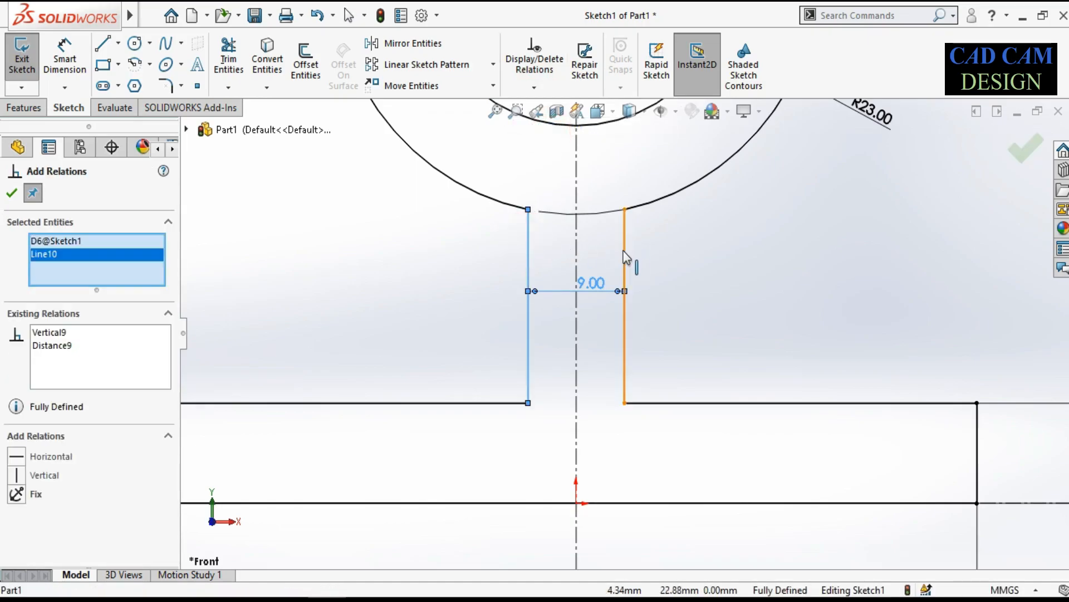
{"action": "left_click", "coordinate": [624, 251]}
{"action": "left_click", "coordinate": [576, 258]}
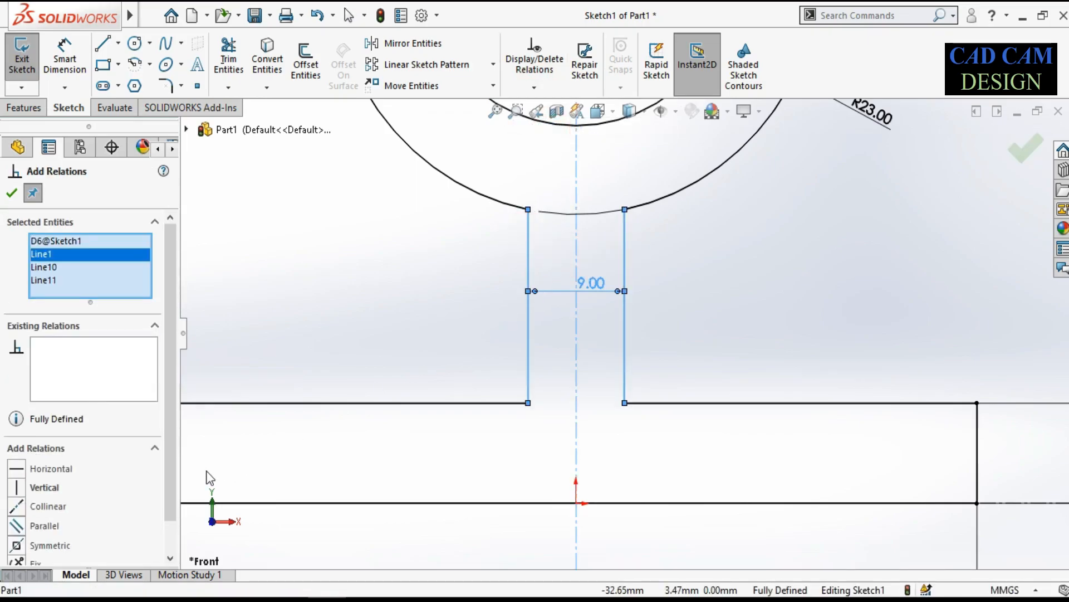
{"action": "left_click", "coordinate": [28, 548]}
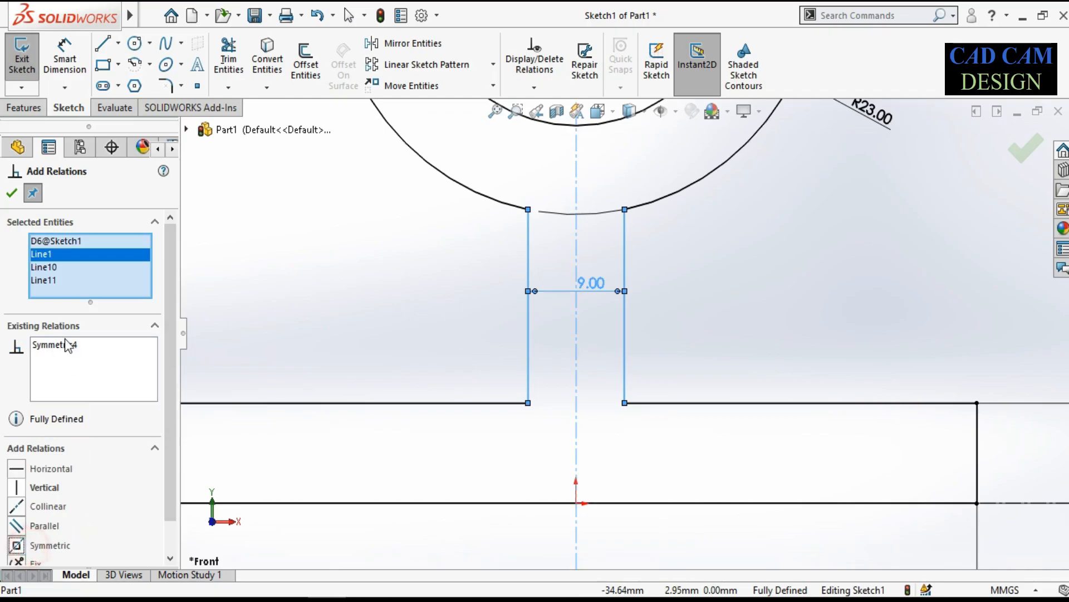
{"action": "left_click", "coordinate": [10, 195]}
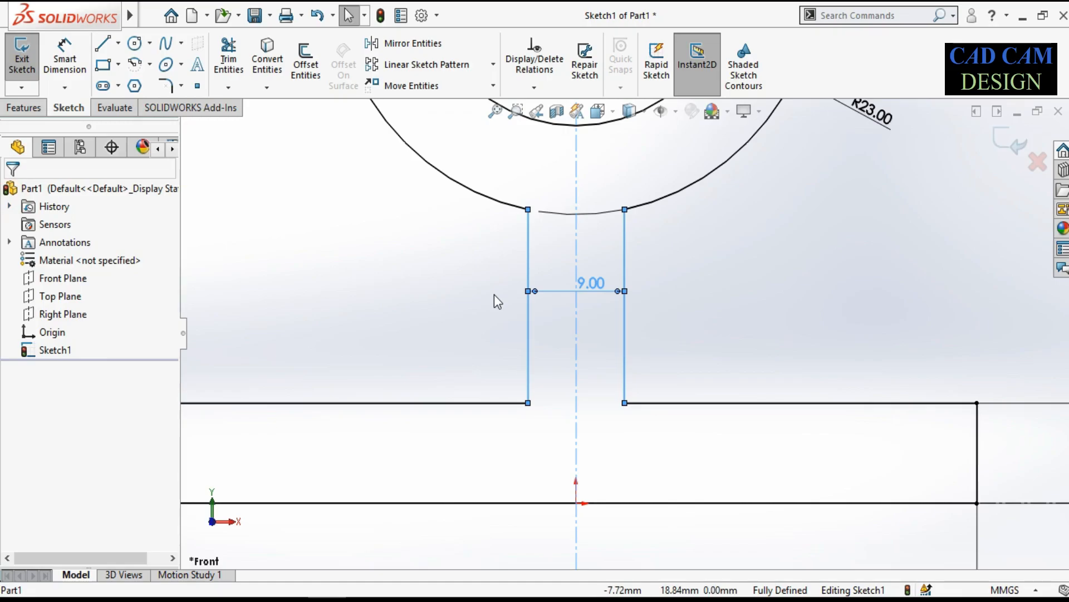
{"action": "key", "text": "f"}
{"action": "left_click", "coordinate": [723, 348]}
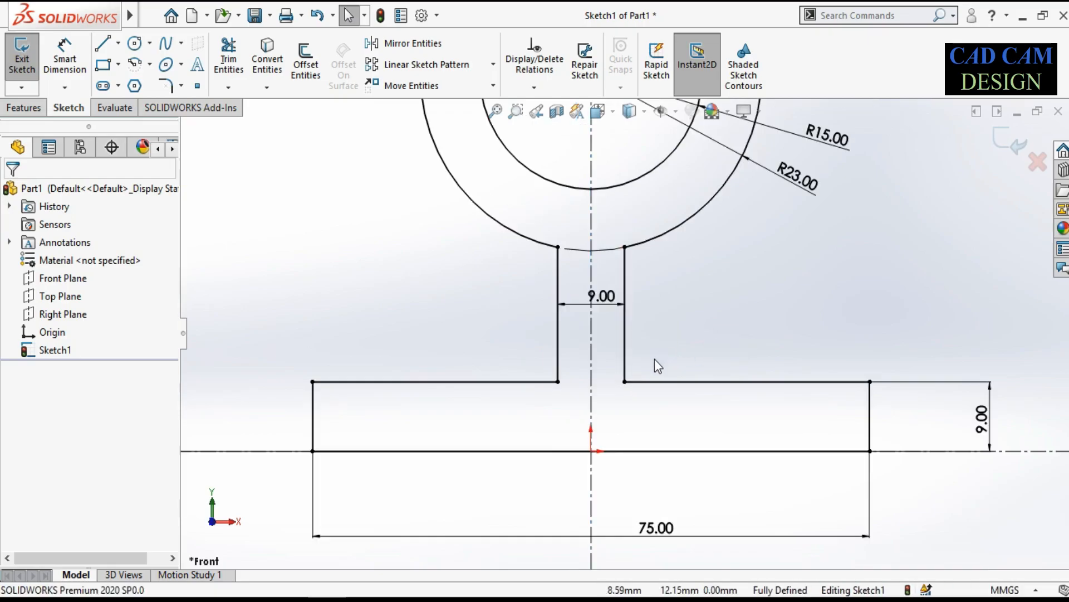
{"action": "scroll", "coordinate": [652, 361], "scroll_direction": "down", "scroll_amount": 2}
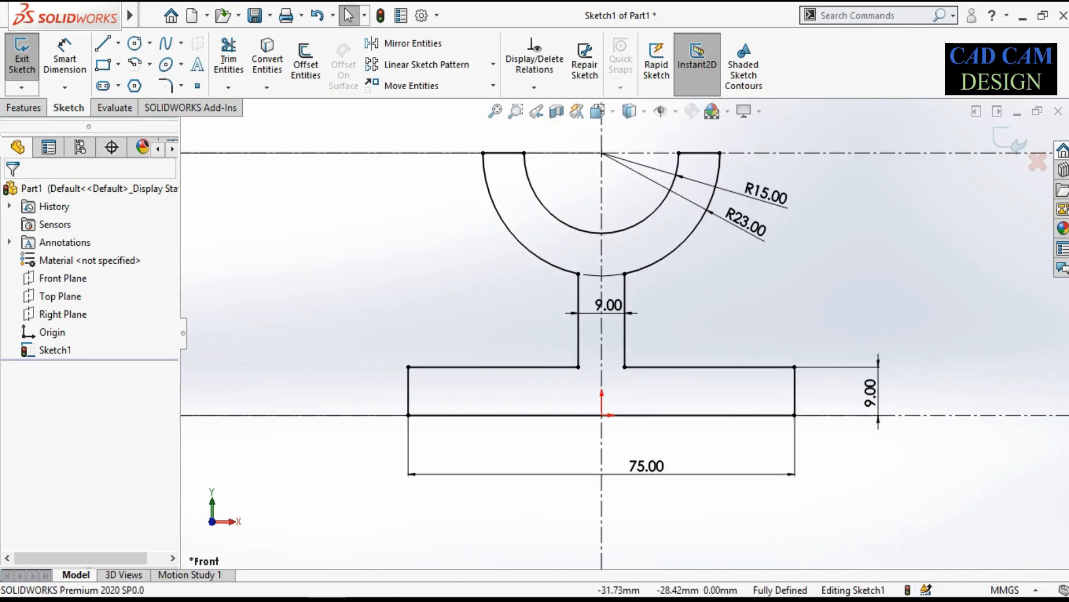
Finish the front profile sketch and extrude it 52 mm with the Mid Plane end condition
{"action": "key", "text": "alt+Tab"}
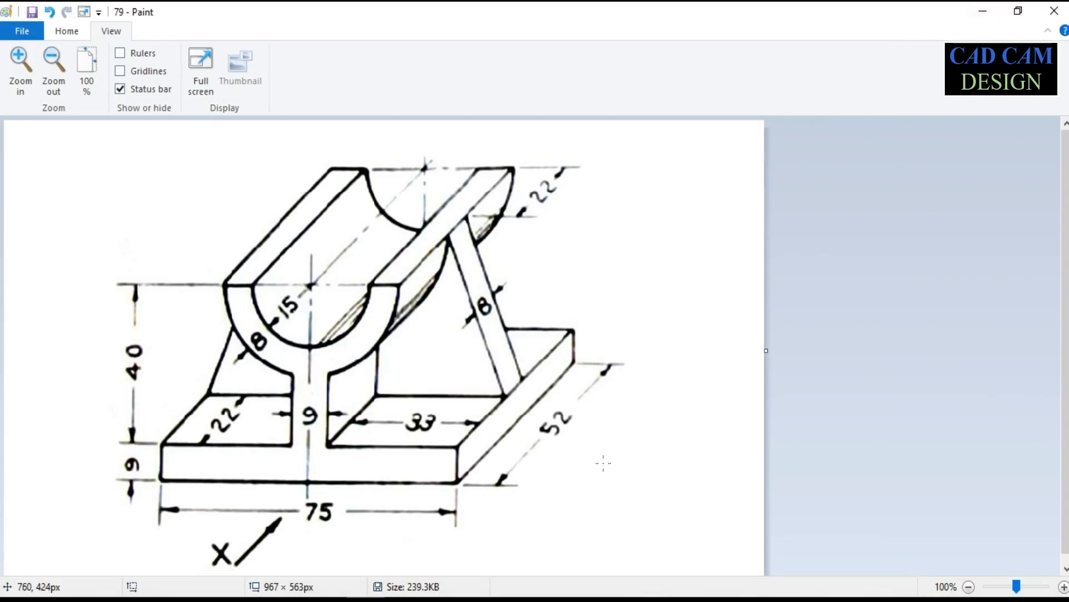
{"action": "left_click", "coordinate": [994, 13]}
{"action": "left_click", "coordinate": [996, 148]}
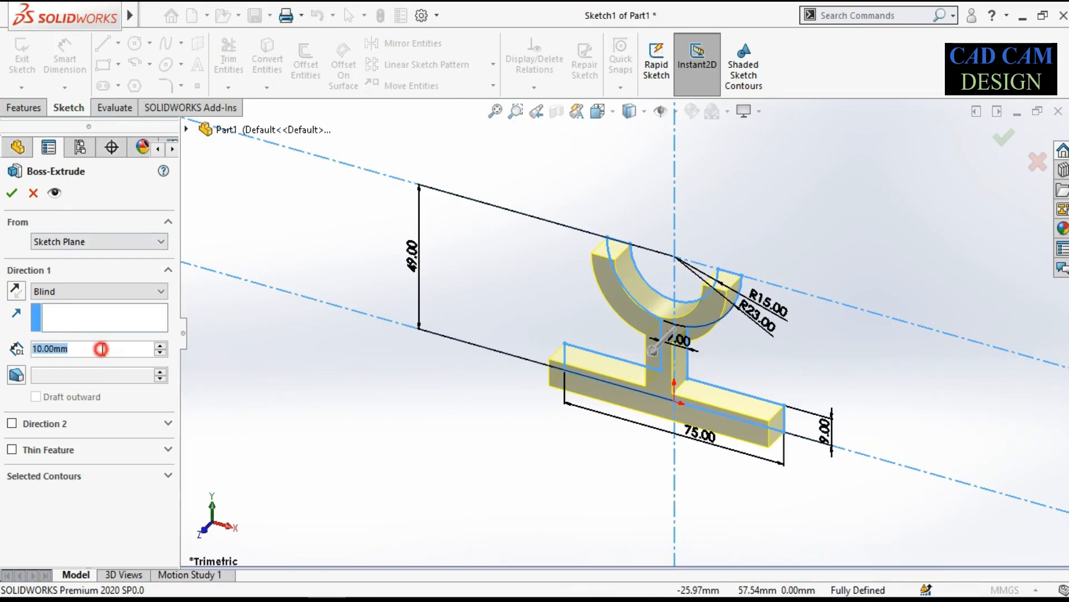
{"action": "type", "text": "52"}
{"action": "key", "text": "Return"}
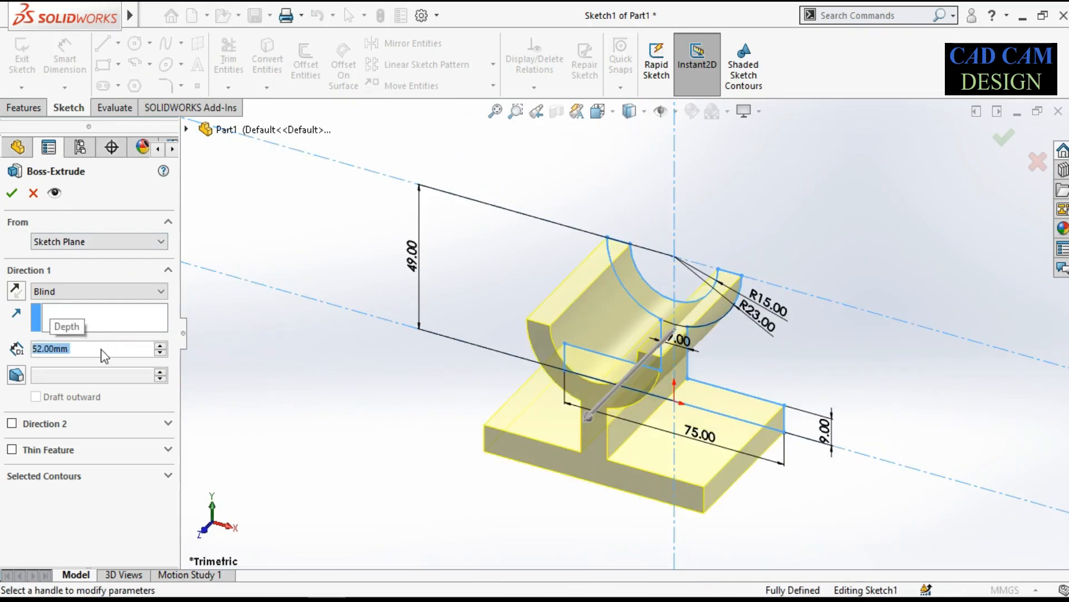
{"action": "left_click", "coordinate": [115, 292]}
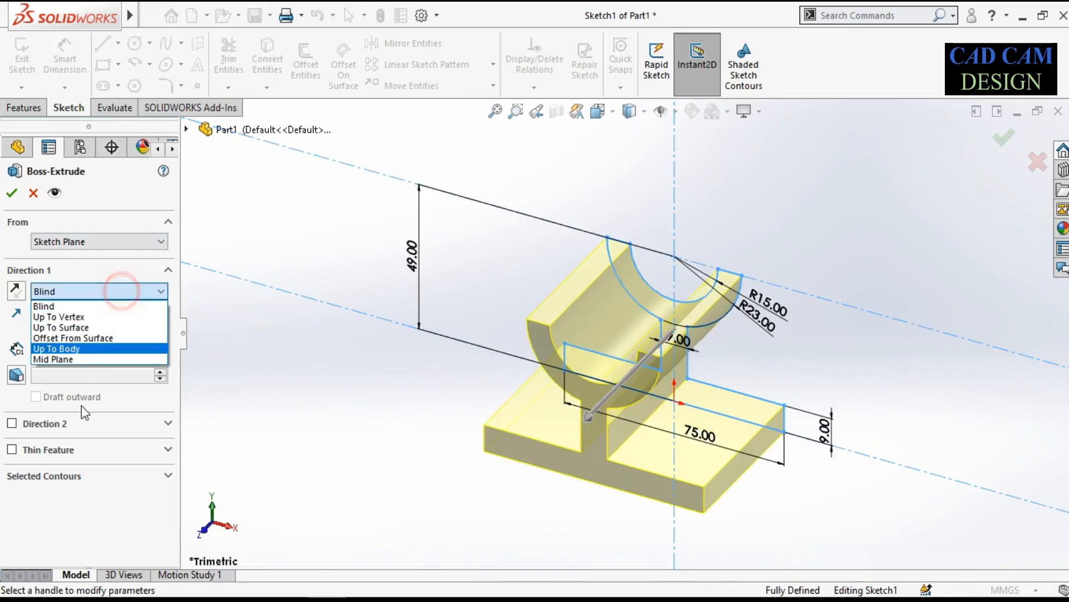
{"action": "left_click", "coordinate": [102, 359]}
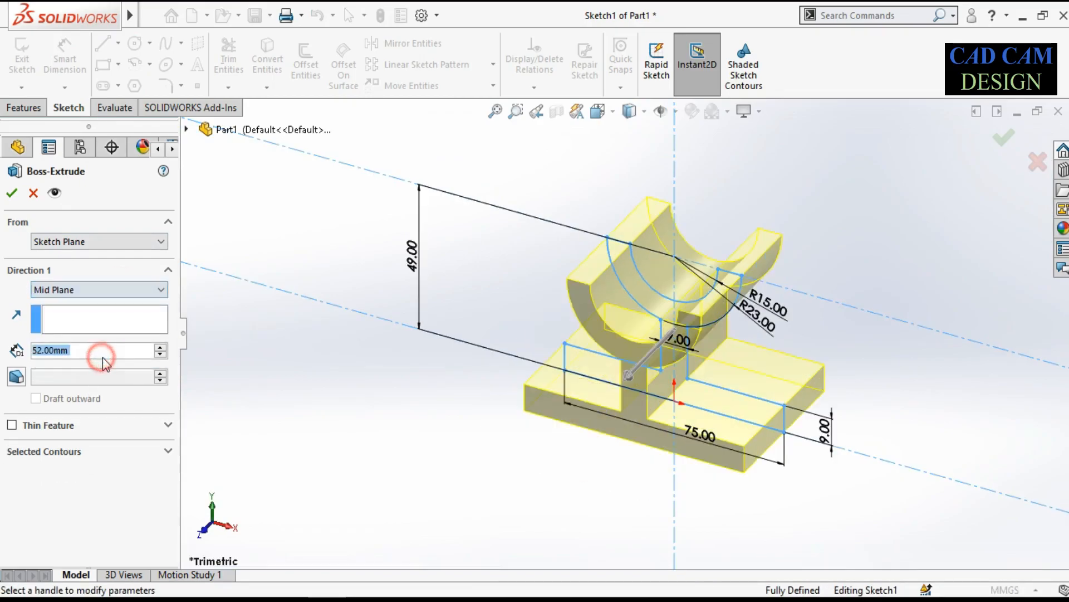
{"action": "left_click", "coordinate": [10, 193]}
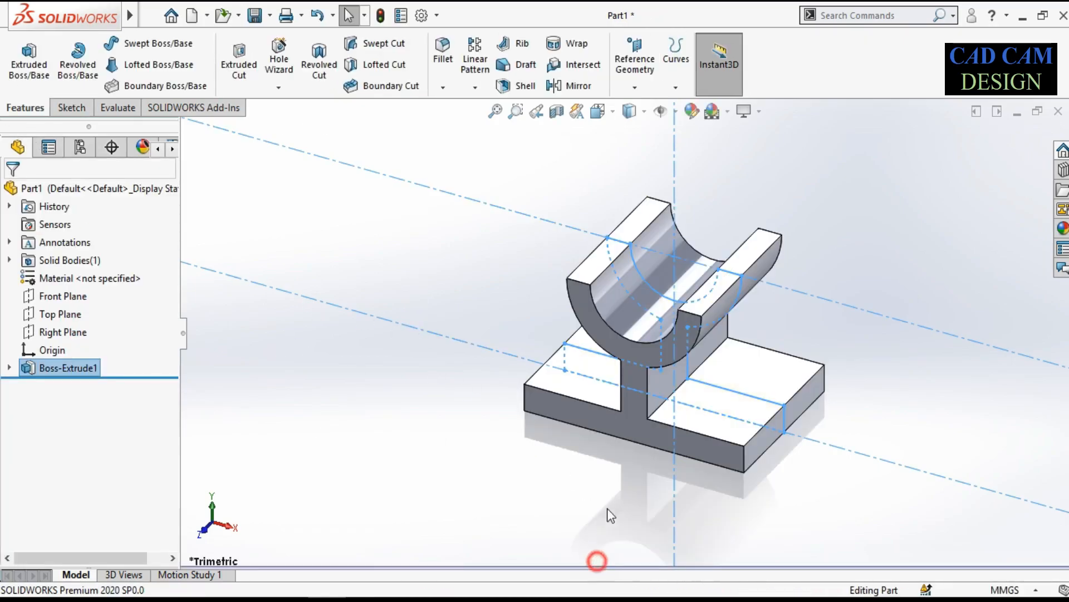
{"action": "left_click", "coordinate": [596, 562]}
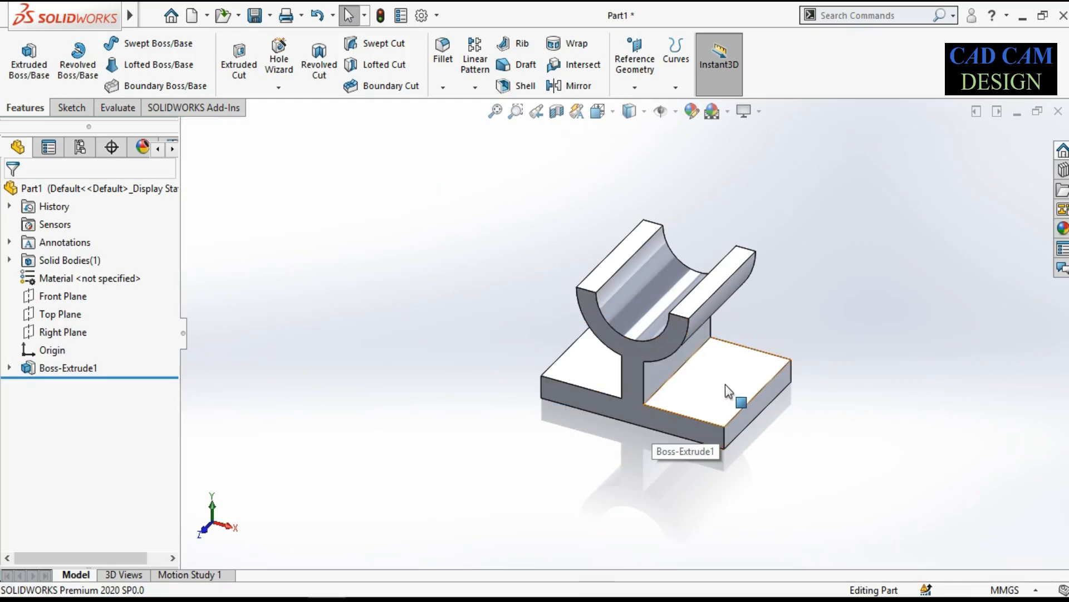
Examine the extruded bracket from several angles, including the side and upper faces of the base
{"action": "middle_click_drag", "start_coordinate": [816, 337], "coordinate": [777, 336], "text": "ctrl"}
{"action": "scroll", "coordinate": [790, 332], "scroll_direction": "down", "scroll_amount": 2}
{"action": "scroll", "coordinate": [551, 467], "scroll_direction": "up", "scroll_amount": 2}
{"action": "scroll", "coordinate": [504, 332], "scroll_direction": "down", "scroll_amount": 3}
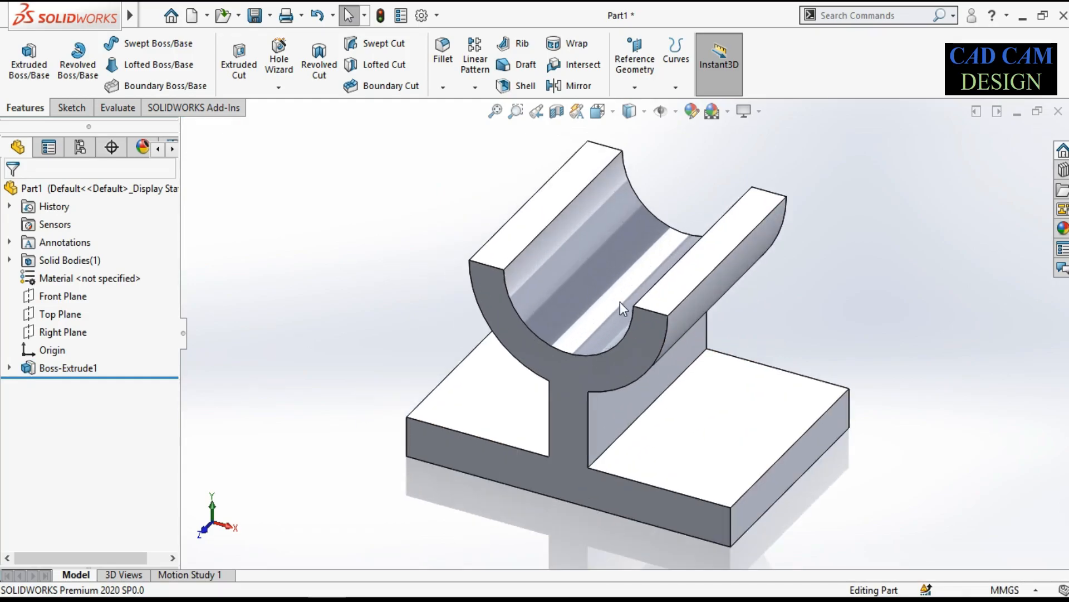
{"action": "middle_click", "coordinate": [641, 277]}
{"action": "middle_click_drag", "start_coordinate": [620, 376], "coordinate": [679, 458]}
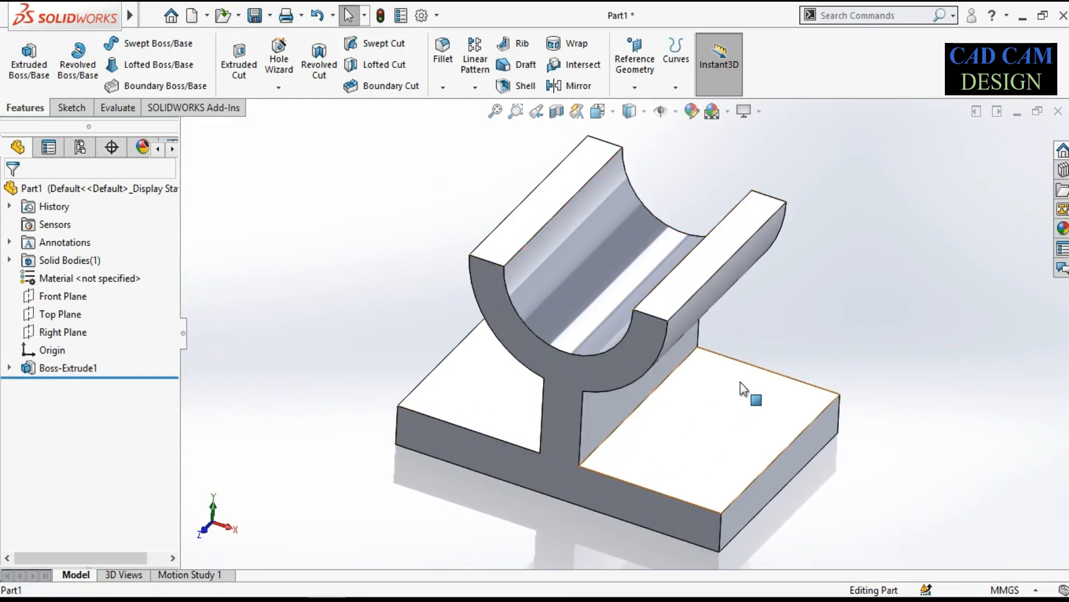
{"action": "middle_click_drag", "start_coordinate": [824, 394], "coordinate": [506, 559]}
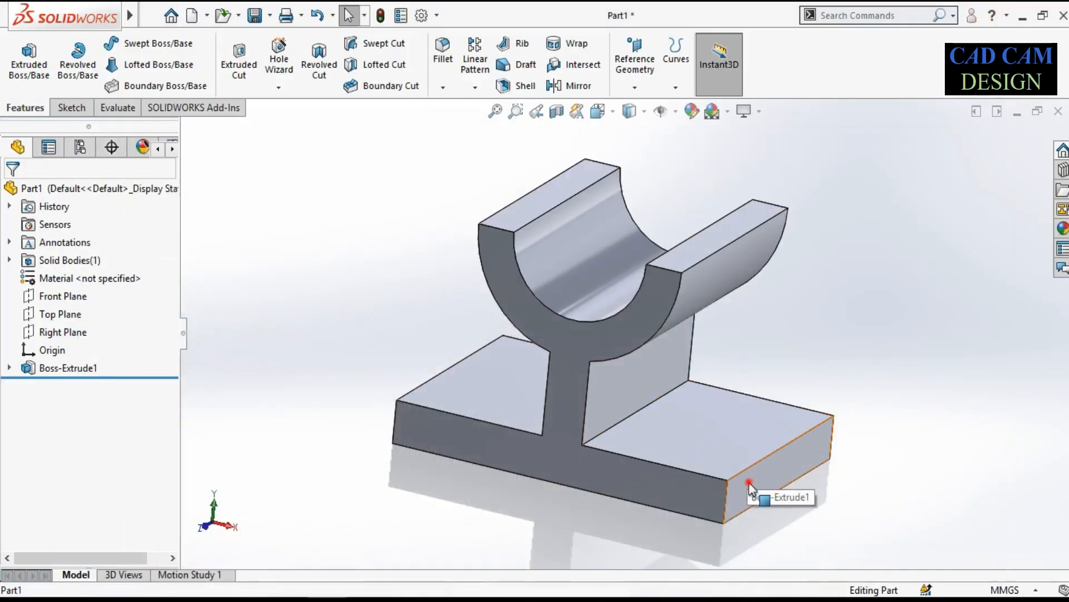
{"action": "left_click", "coordinate": [749, 489]}
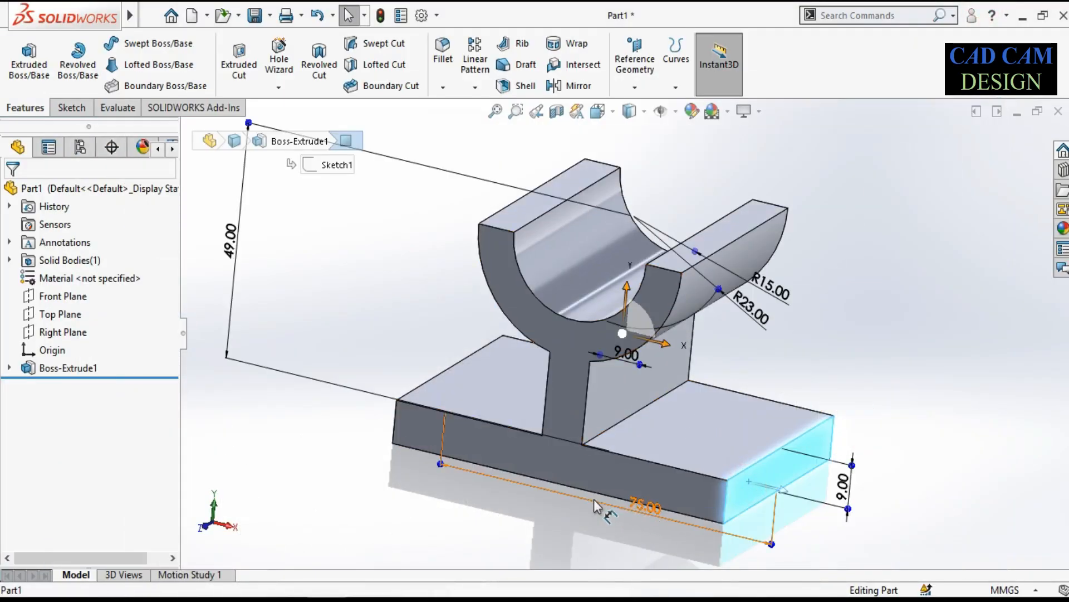
{"action": "middle_click_drag", "start_coordinate": [707, 380], "coordinate": [686, 413]}
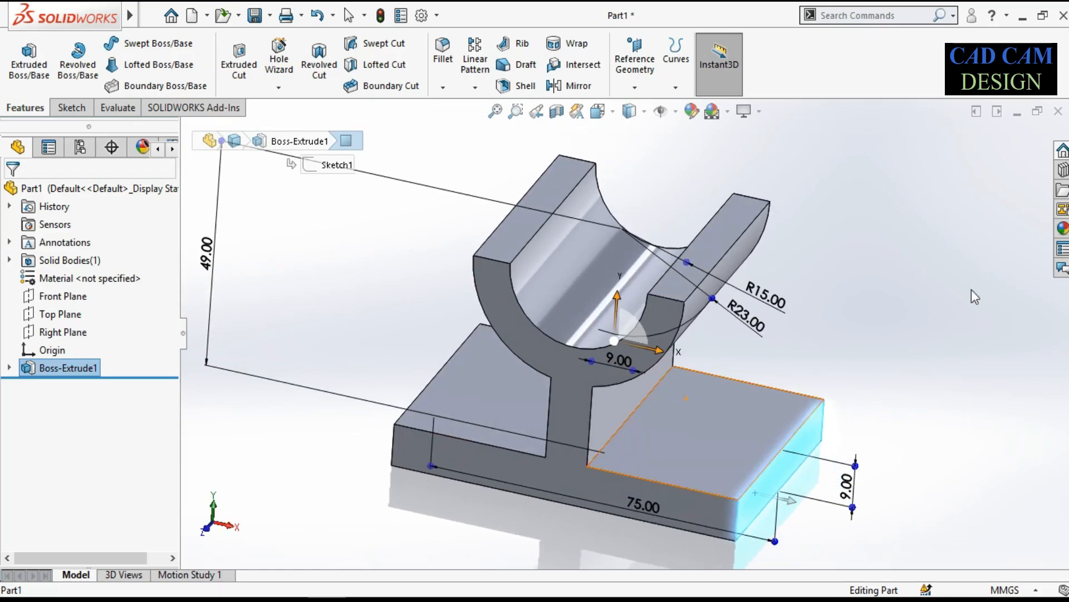
{"action": "left_click", "coordinate": [744, 437]}
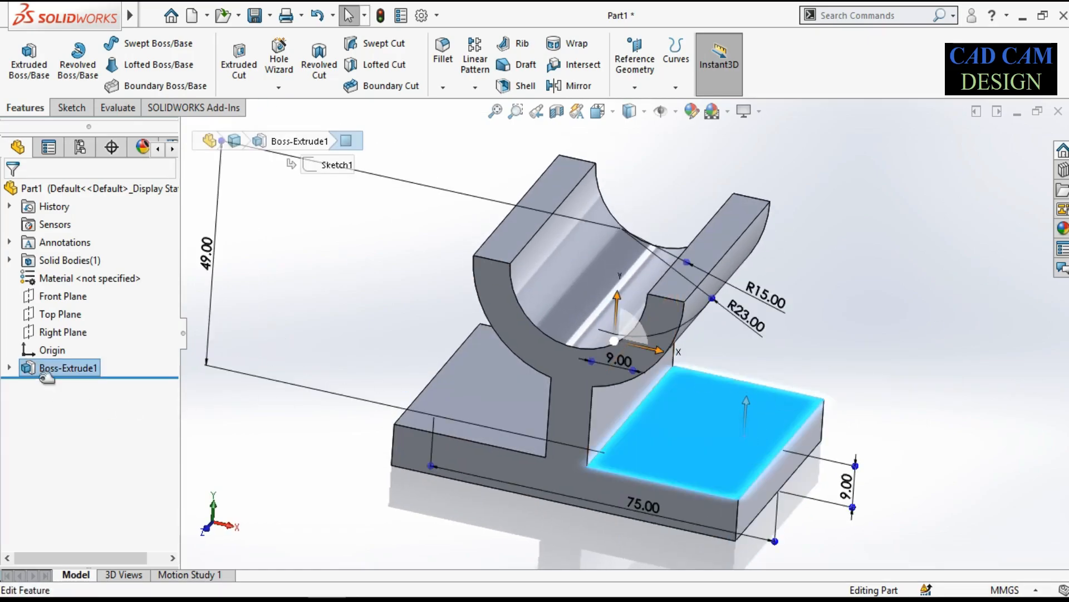
Reopen the bracket extrusion's definition to review its end condition and depth
{"action": "left_click", "coordinate": [92, 366]}
{"action": "left_click", "coordinate": [108, 311]}
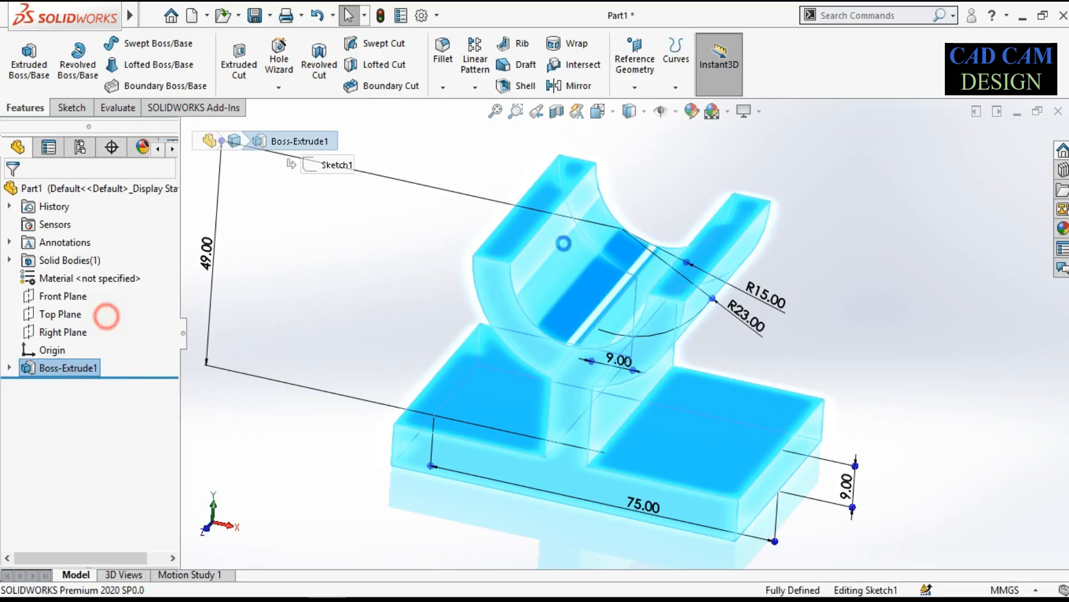
{"action": "scroll", "coordinate": [651, 313], "scroll_direction": "up", "scroll_amount": 4}
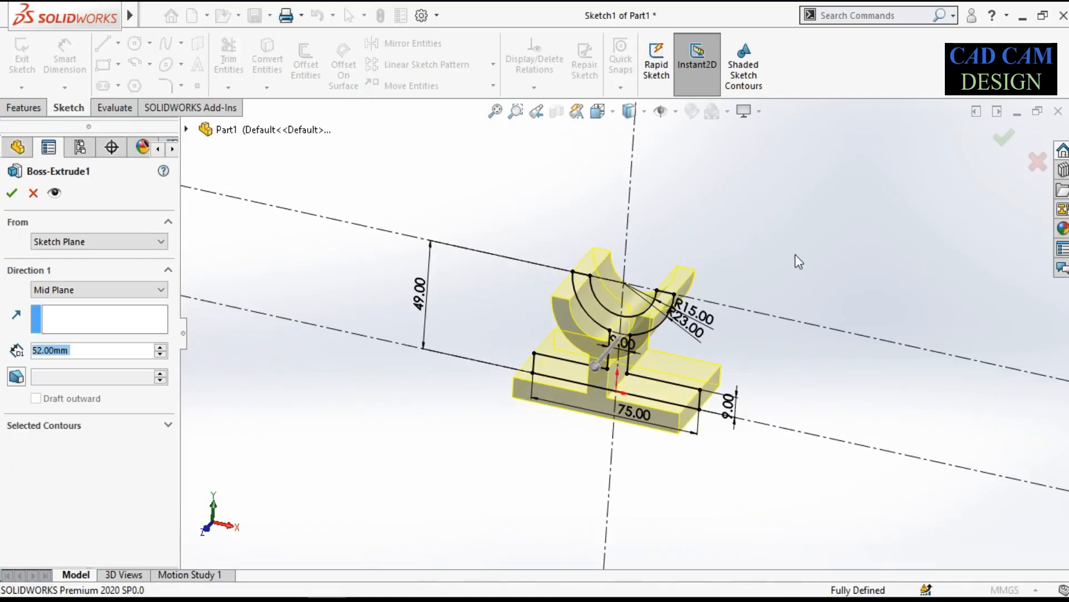
{"action": "left_click", "coordinate": [805, 222]}
{"action": "scroll", "coordinate": [808, 226], "scroll_direction": "up", "scroll_amount": 1}
{"action": "left_click", "coordinate": [1008, 136]}
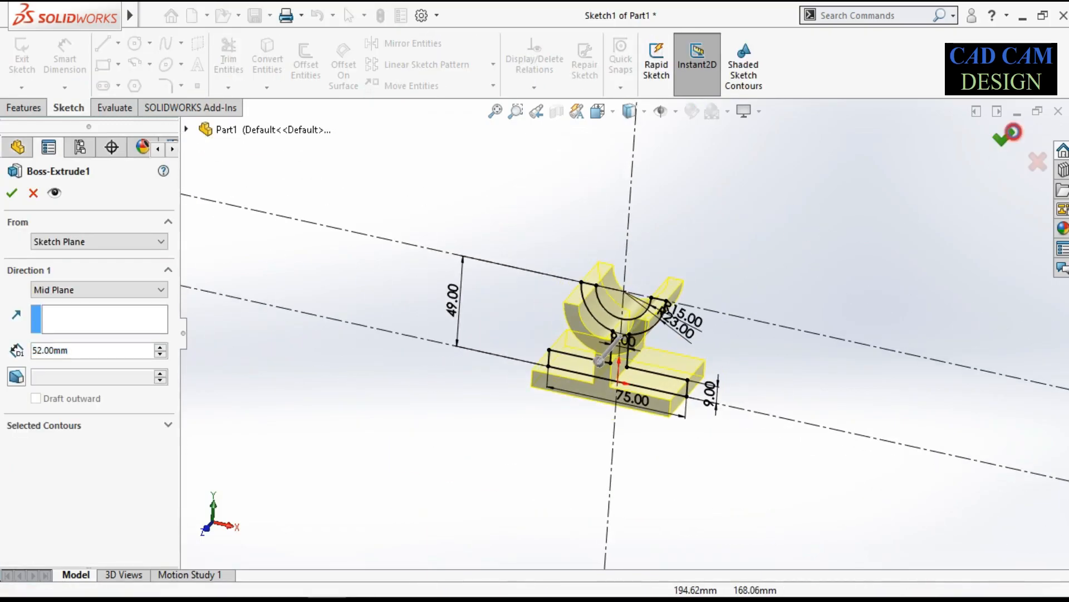
Start a Rib feature with a new sketch on the Front Plane and view the sketch face-on
{"action": "left_click", "coordinate": [744, 328]}
{"action": "scroll", "coordinate": [610, 366], "scroll_direction": "down", "scroll_amount": 4}
{"action": "mouse_move", "coordinate": [671, 302]}
{"action": "middle_mouse_down"}
{"action": "mouse_move", "coordinate": [637, 285]}
{"action": "mouse_move", "coordinate": [618, 292]}
{"action": "middle_mouse_up"}
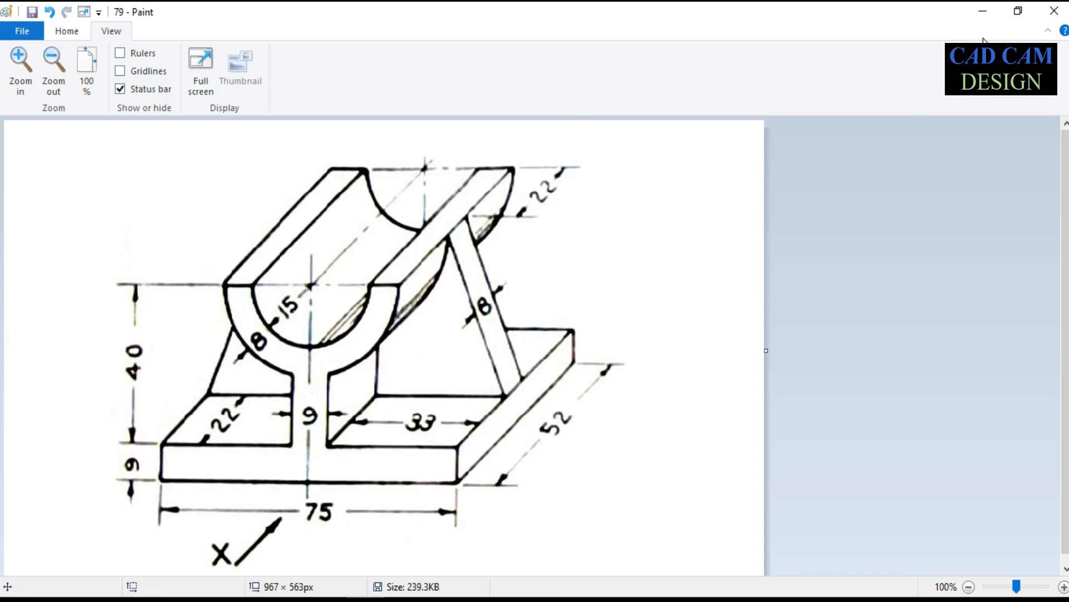
{"action": "left_click", "coordinate": [992, 11]}
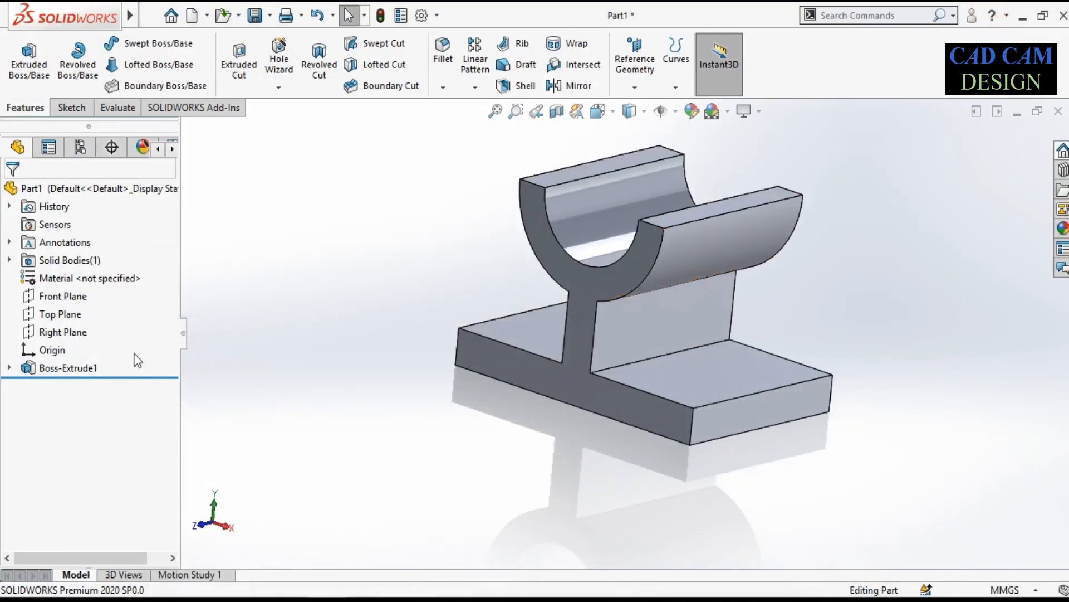
{"action": "left_click", "coordinate": [64, 297]}
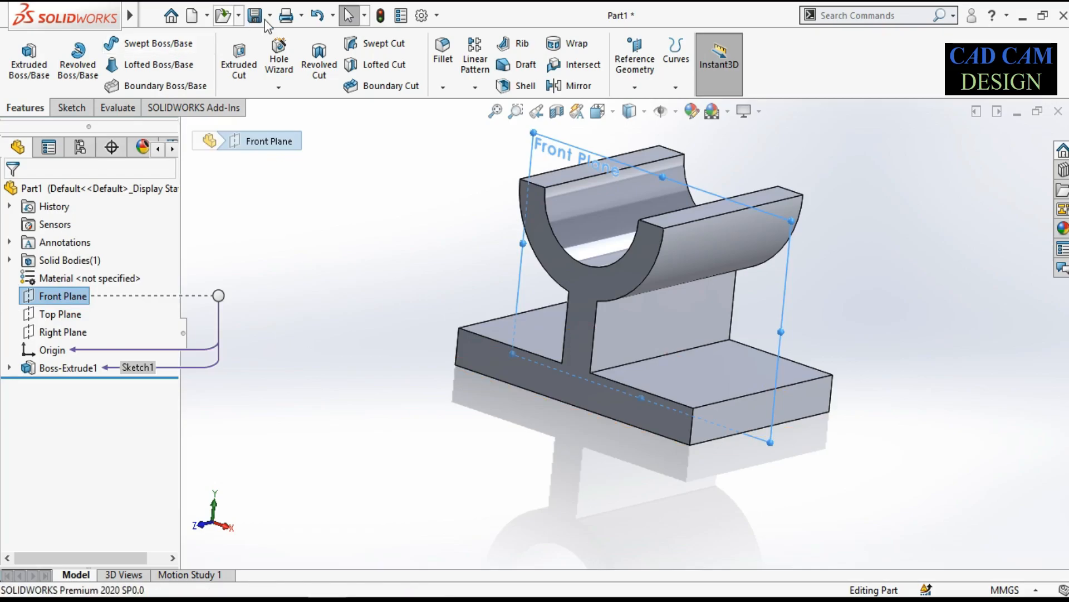
{"action": "left_click", "coordinate": [515, 46]}
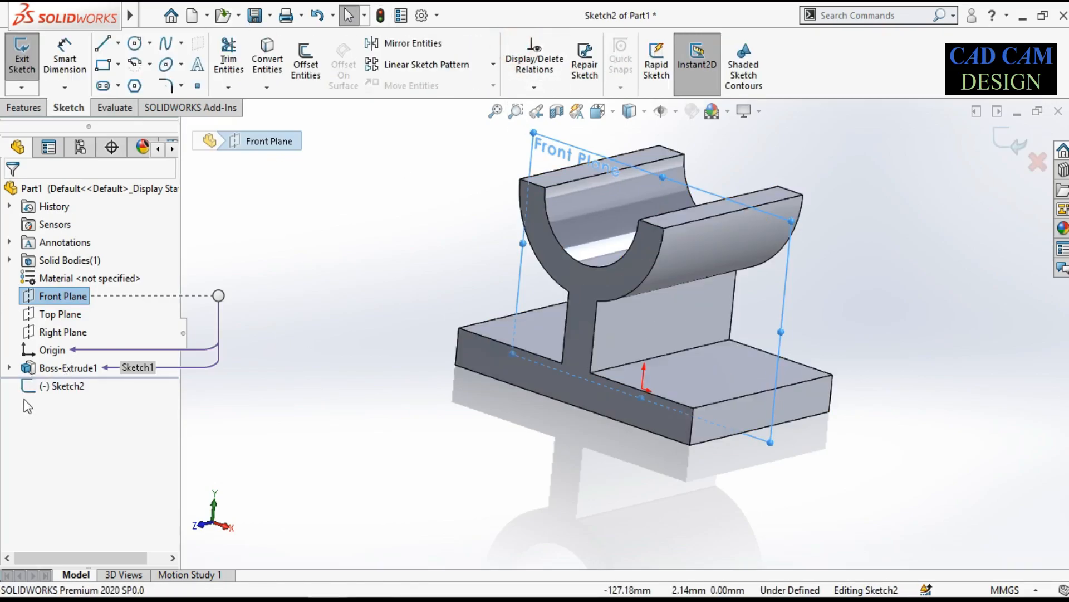
{"action": "left_click", "coordinate": [47, 387]}
{"action": "left_click", "coordinate": [82, 360]}
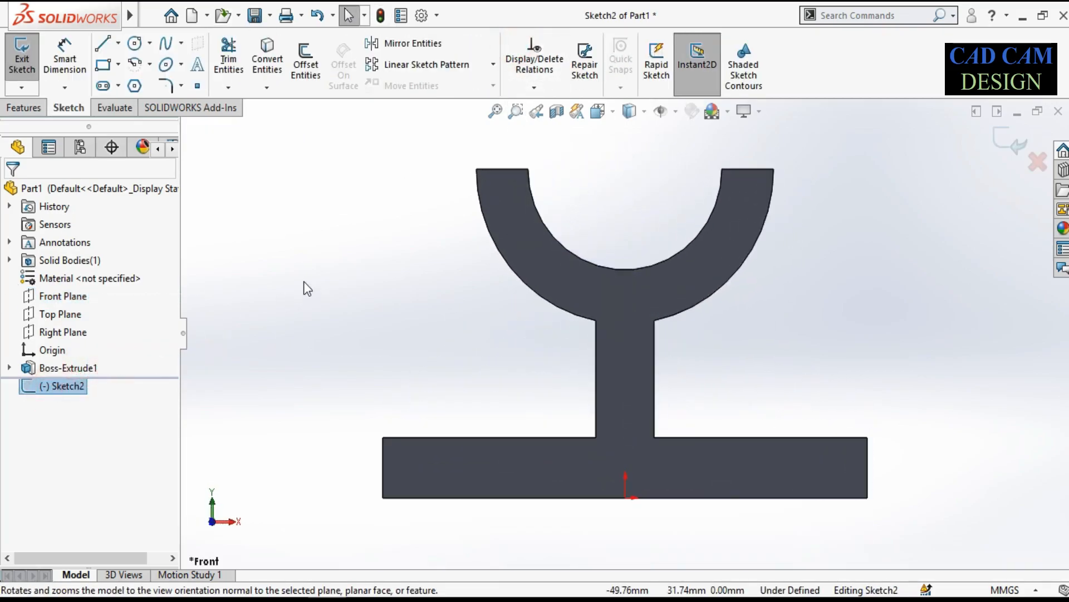
Sketch a slanted line from the trough's upper-left outer corner to the base's upper-left corner and finish the sketch
{"action": "left_click", "coordinate": [103, 43]}
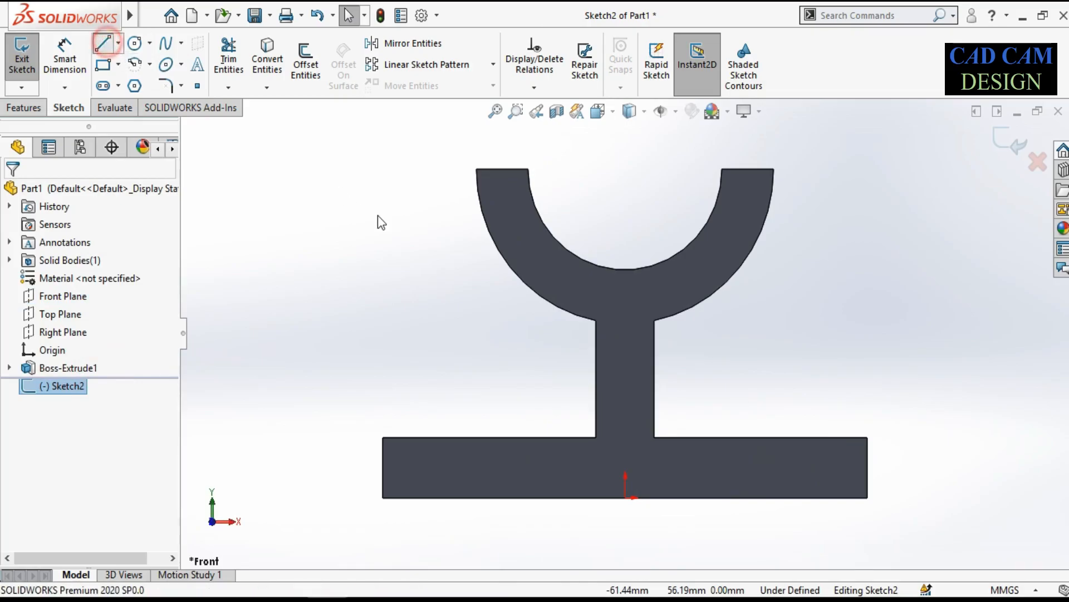
{"action": "left_click", "coordinate": [478, 170]}
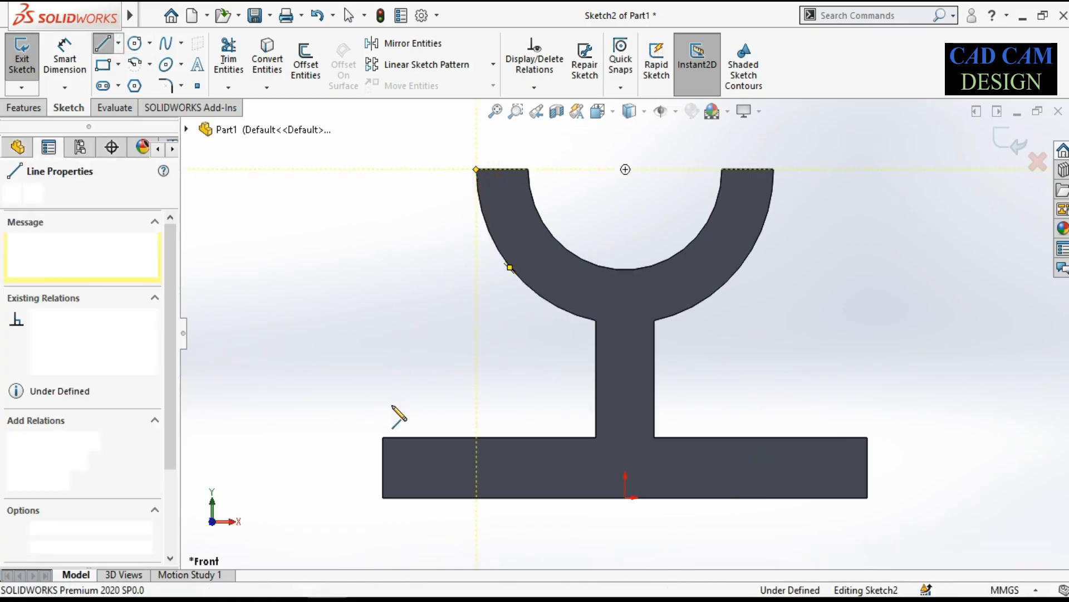
{"action": "left_click", "coordinate": [383, 438]}
{"action": "right_click", "coordinate": [342, 323]}
{"action": "left_click", "coordinate": [349, 329]}
{"action": "middle_click_drag", "start_coordinate": [450, 351], "coordinate": [502, 353]}
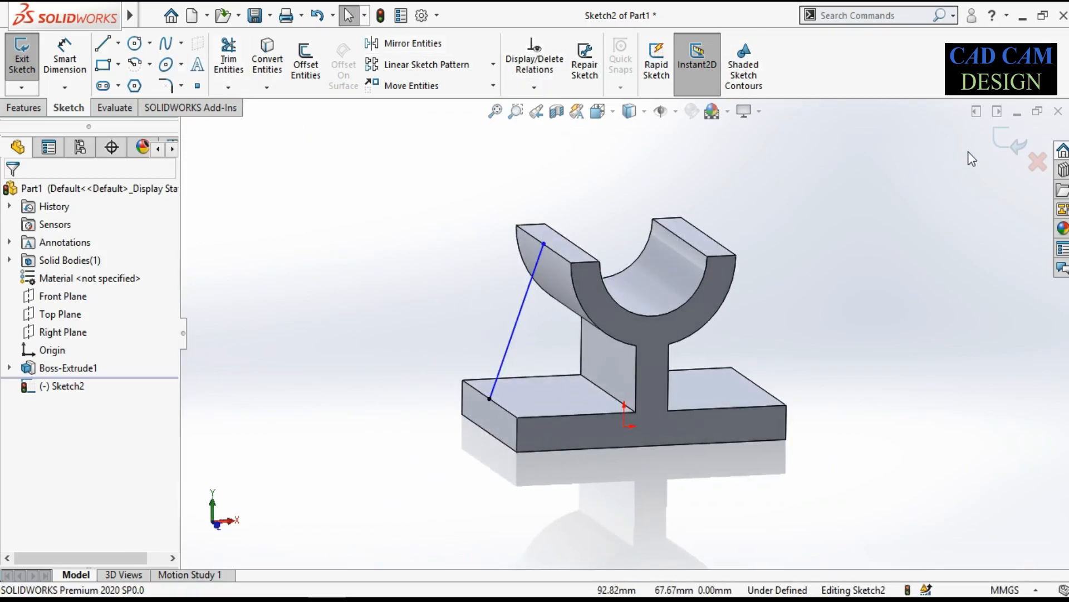
{"action": "left_click", "coordinate": [1010, 140]}
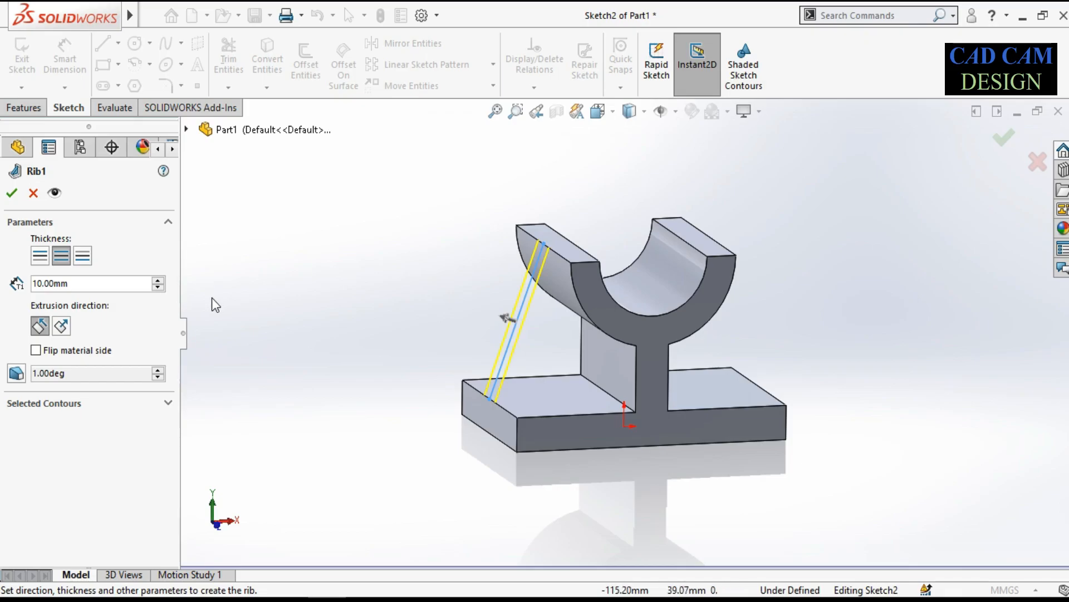
Create an 8 mm thick rib centered on the sketched line, with the material side flipped toward the web
{"action": "left_click", "coordinate": [58, 355]}
{"action": "middle_click_drag", "start_coordinate": [624, 336], "coordinate": [575, 329]}
{"action": "scroll", "coordinate": [597, 331], "scroll_direction": "down", "scroll_amount": 3}
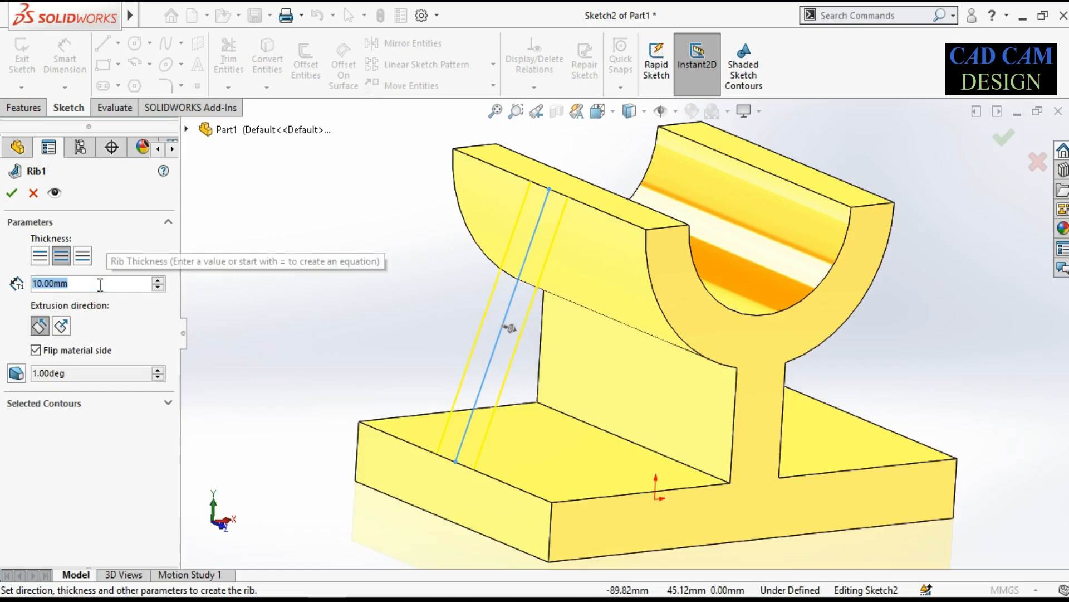
{"action": "type", "text": "8"}
{"action": "key", "text": "Return"}
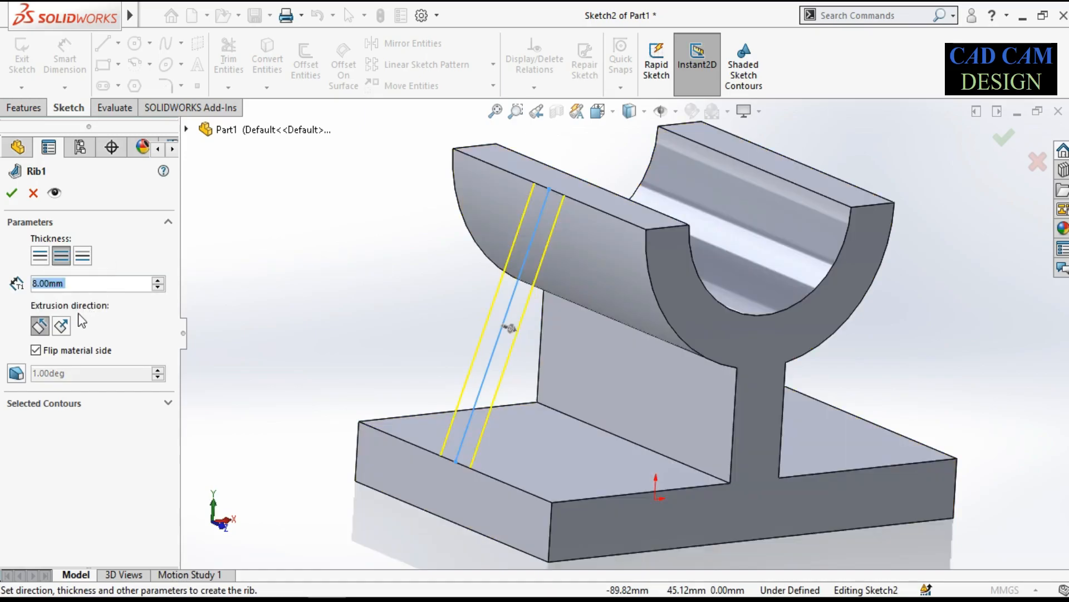
{"action": "left_click", "coordinate": [41, 257]}
{"action": "left_click", "coordinate": [83, 257]}
{"action": "left_click", "coordinate": [62, 256]}
{"action": "left_click", "coordinate": [12, 193]}
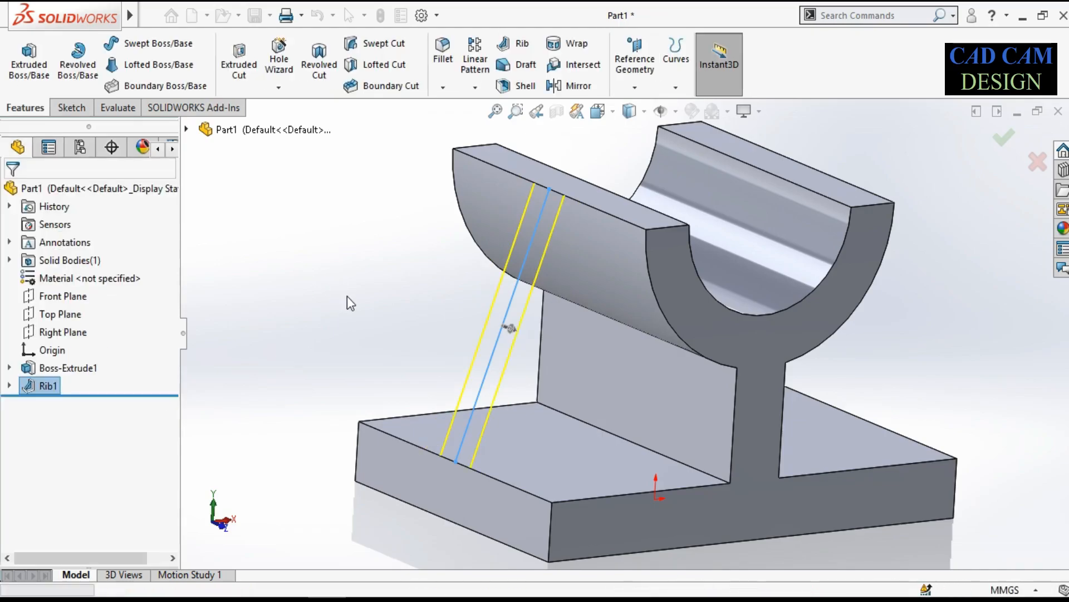
Mirror the rib about the Right Plane
{"action": "scroll", "coordinate": [593, 333], "scroll_direction": "up", "scroll_amount": 3}
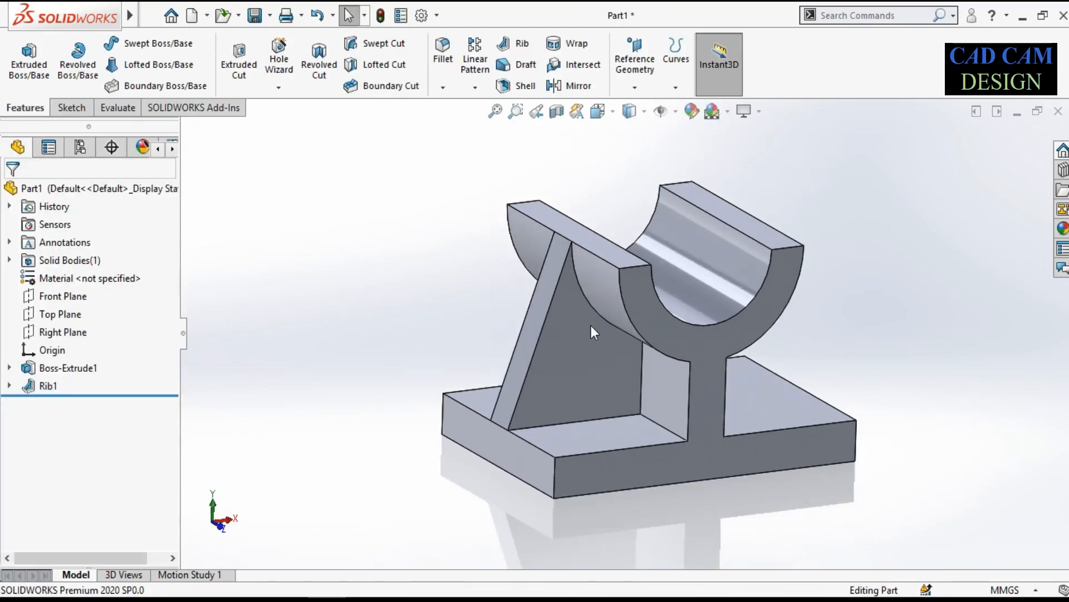
{"action": "left_click", "coordinate": [42, 386]}
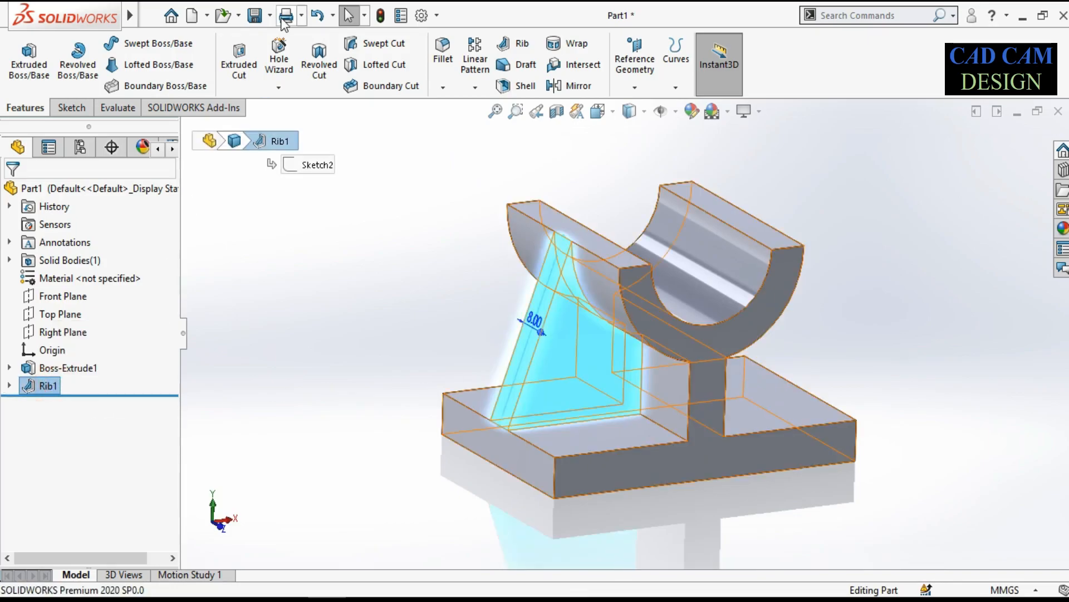
{"action": "left_click", "coordinate": [485, 88]}
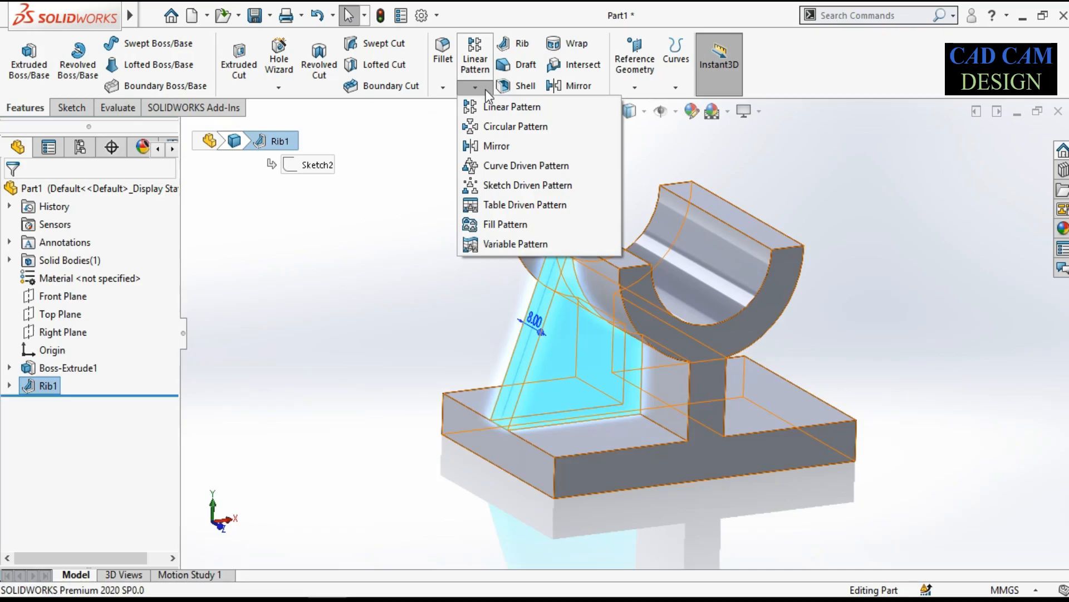
{"action": "left_click", "coordinate": [493, 146]}
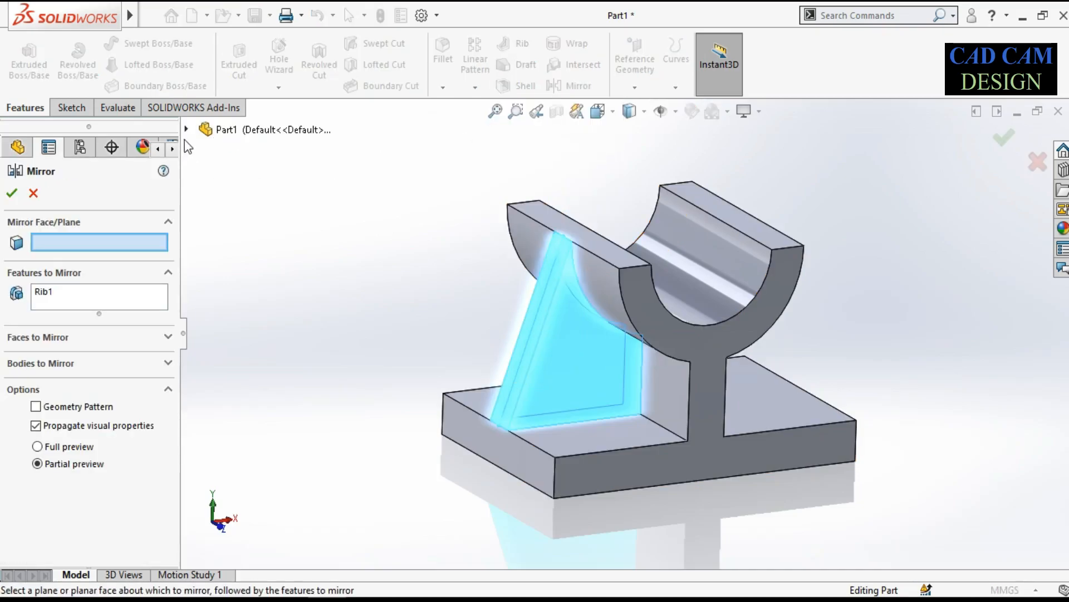
{"action": "left_click", "coordinate": [186, 130]}
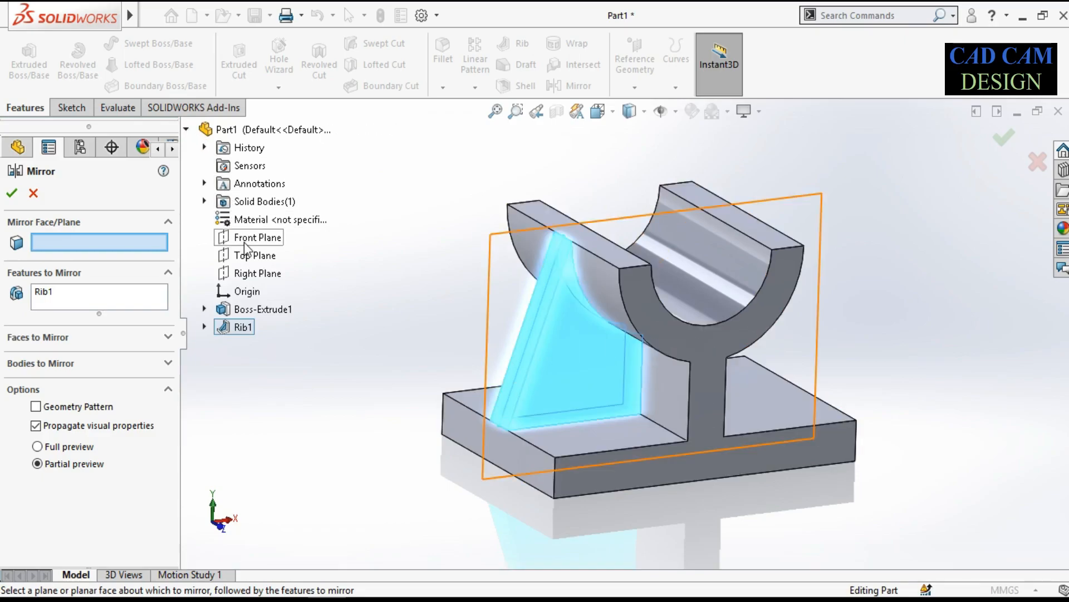
{"action": "left_click", "coordinate": [248, 270]}
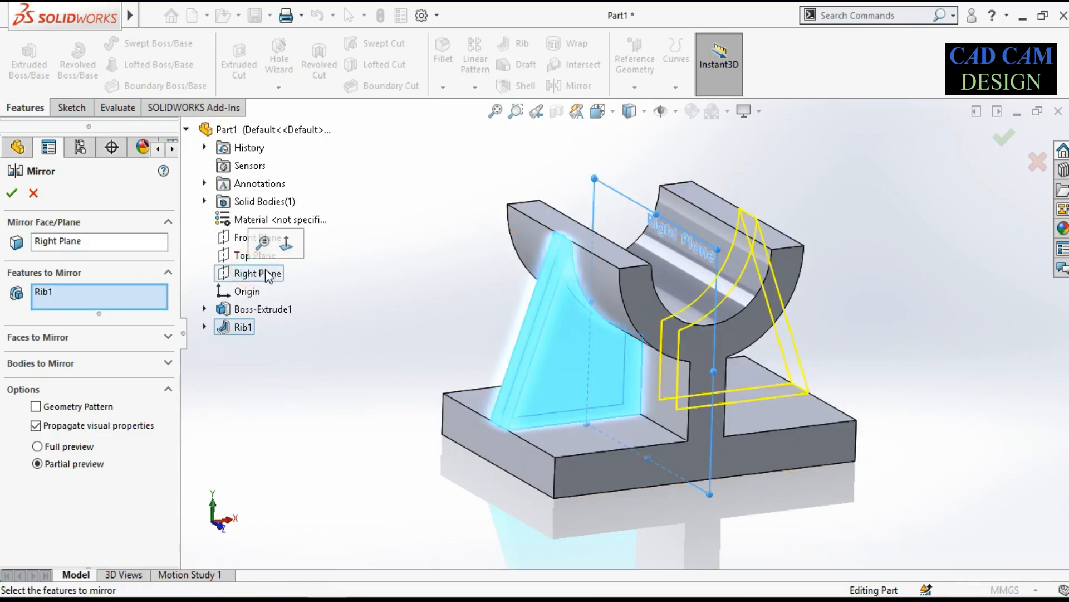
{"action": "middle_click_drag", "start_coordinate": [593, 270], "coordinate": [823, 276]}
{"action": "left_click", "coordinate": [1003, 137]}
{"action": "left_click", "coordinate": [914, 214]}
Apply a red appearance from the Painted category to the whole bracket
{"action": "middle_click_drag", "start_coordinate": [651, 331], "coordinate": [635, 316]}
{"action": "scroll", "coordinate": [635, 316], "scroll_direction": "down", "scroll_amount": 4}
{"action": "scroll", "coordinate": [581, 395], "scroll_direction": "up", "scroll_amount": 3}
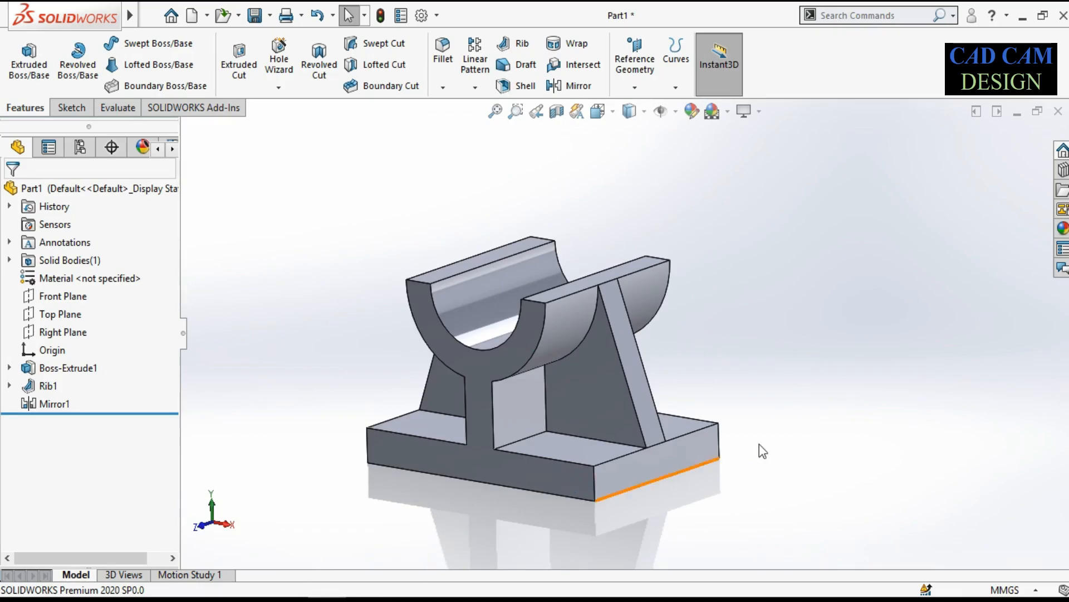
{"action": "left_click", "coordinate": [1064, 228]}
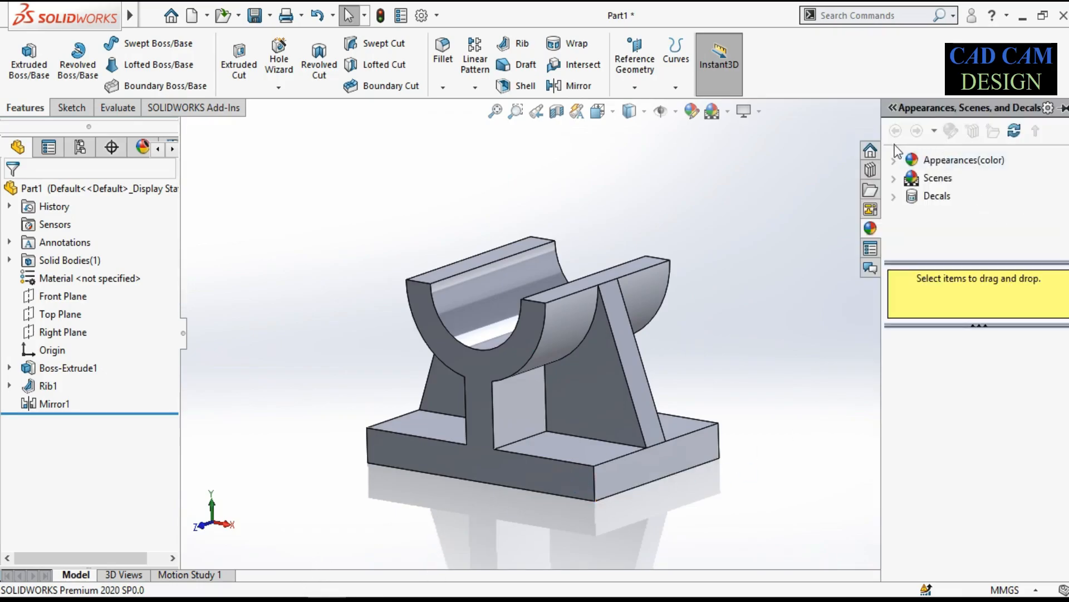
{"action": "left_click", "coordinate": [894, 159]}
{"action": "left_click", "coordinate": [954, 197]}
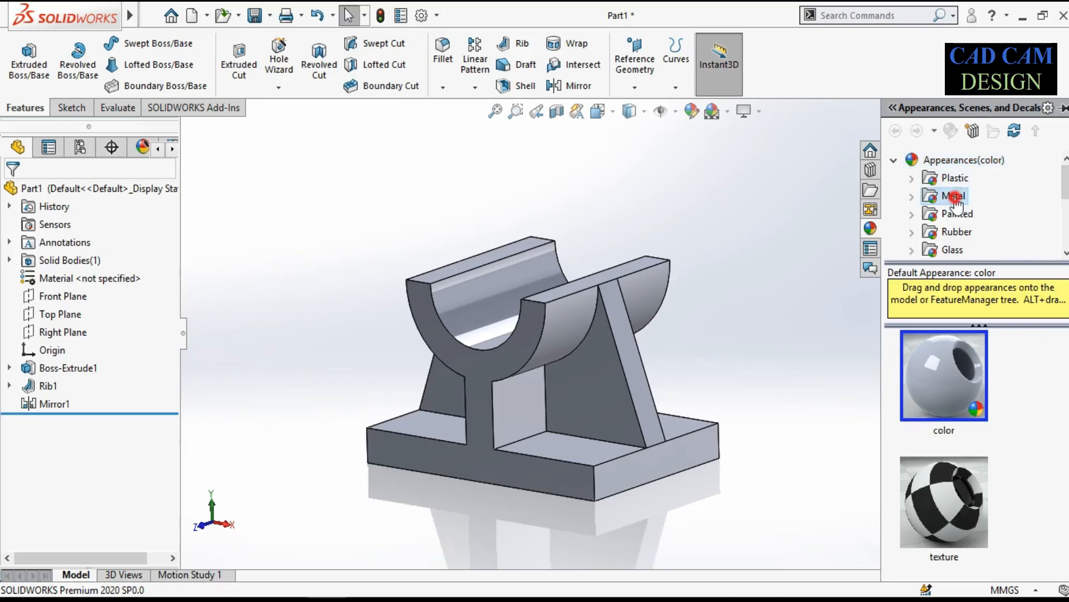
{"action": "left_click", "coordinate": [956, 214]}
{"action": "left_click", "coordinate": [951, 379]}
{"action": "left_click_drag", "start_coordinate": [951, 379], "coordinate": [602, 372]}
{"action": "left_click", "coordinate": [576, 373]}
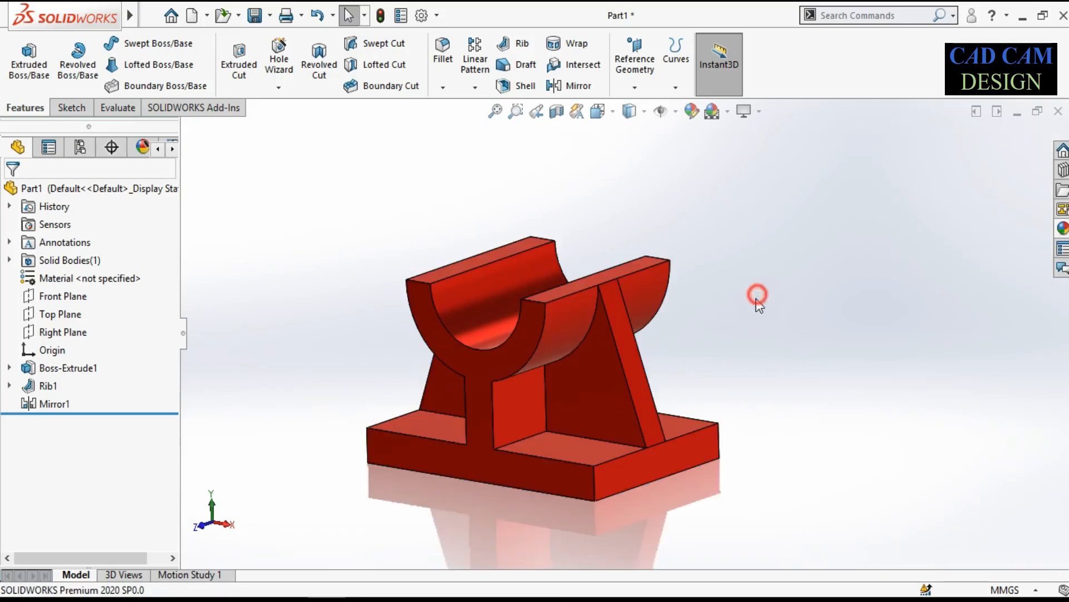